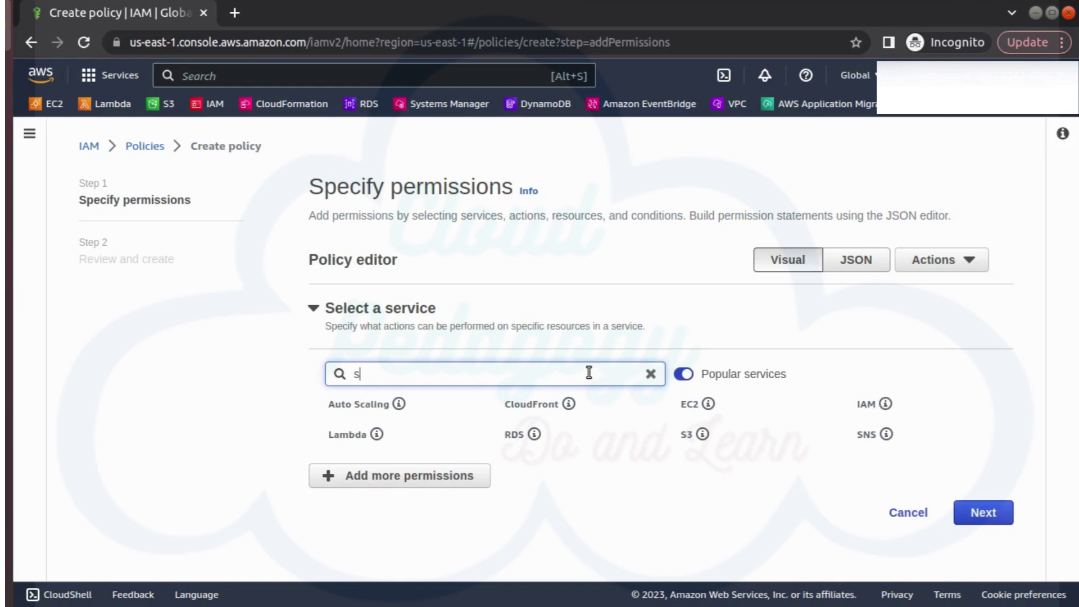
Choose S3 as the policy's service and allow all of its list actions
text(3)
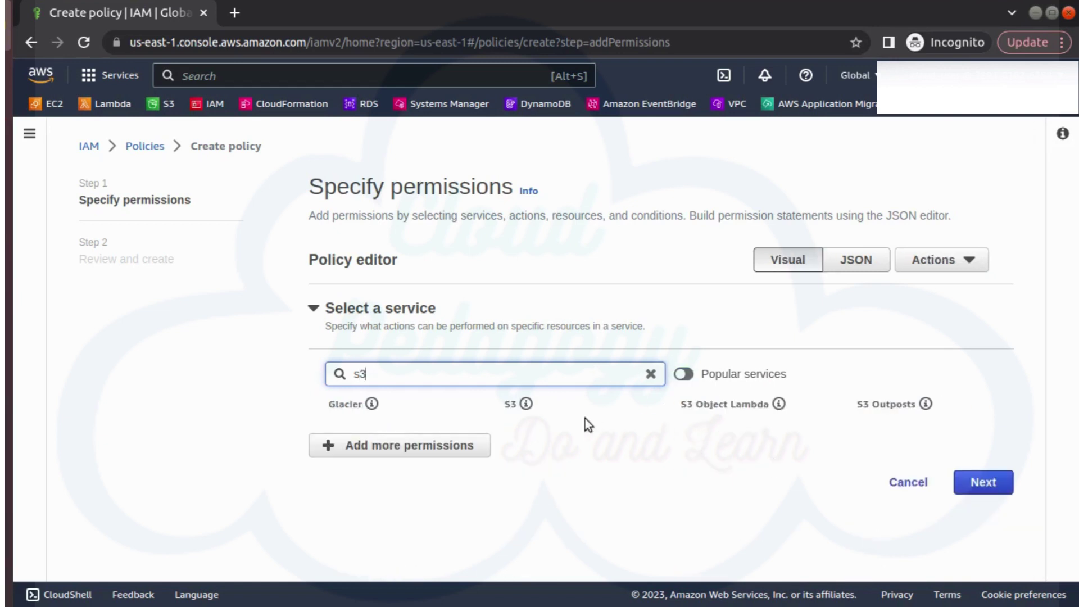
click(515, 407)
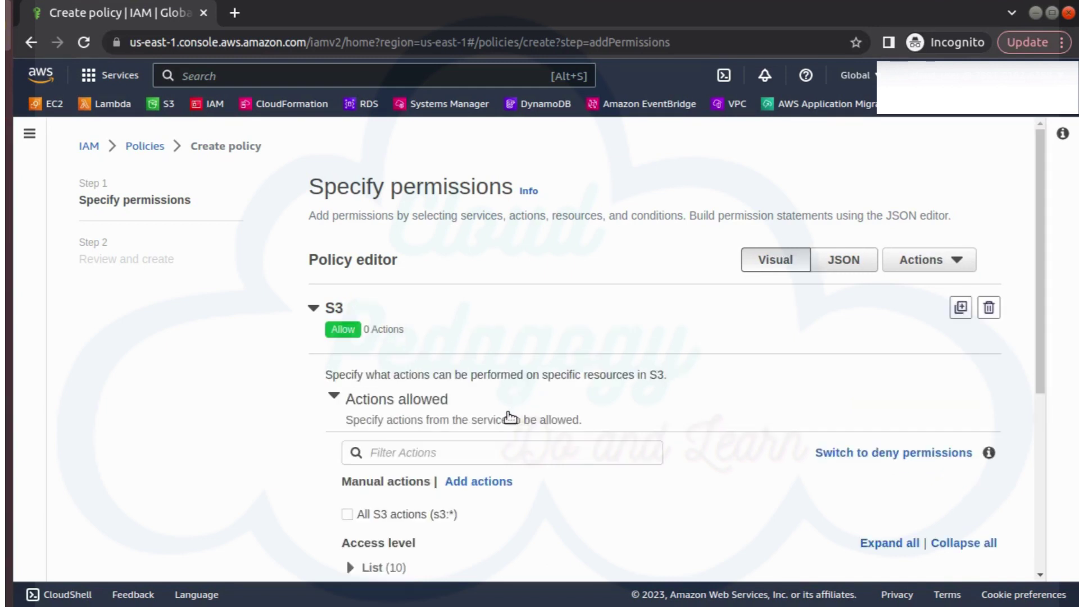
scroll(510, 417, down, 3)
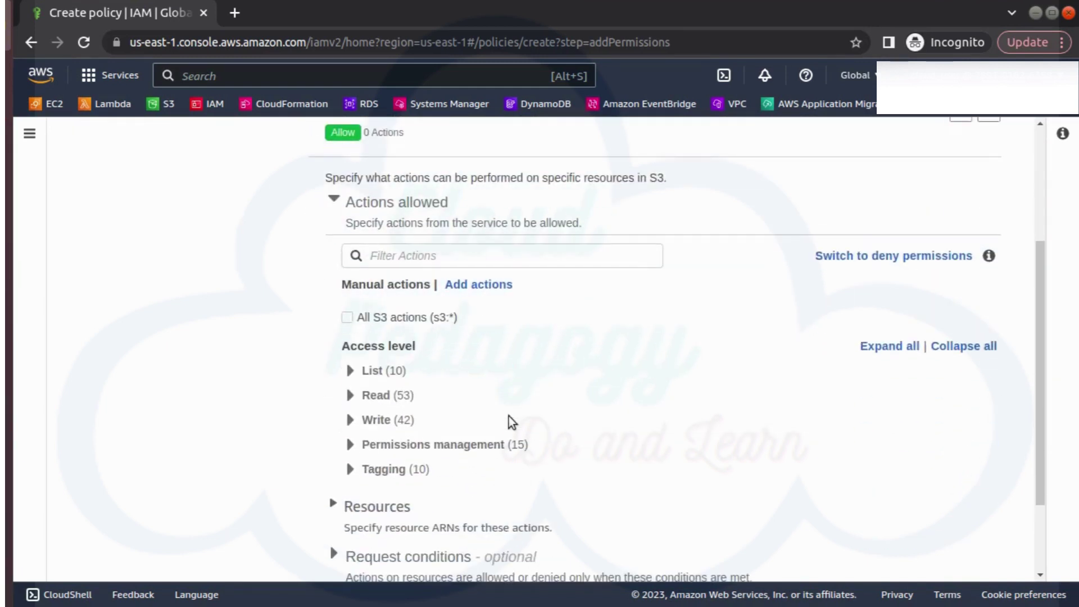
click(351, 372)
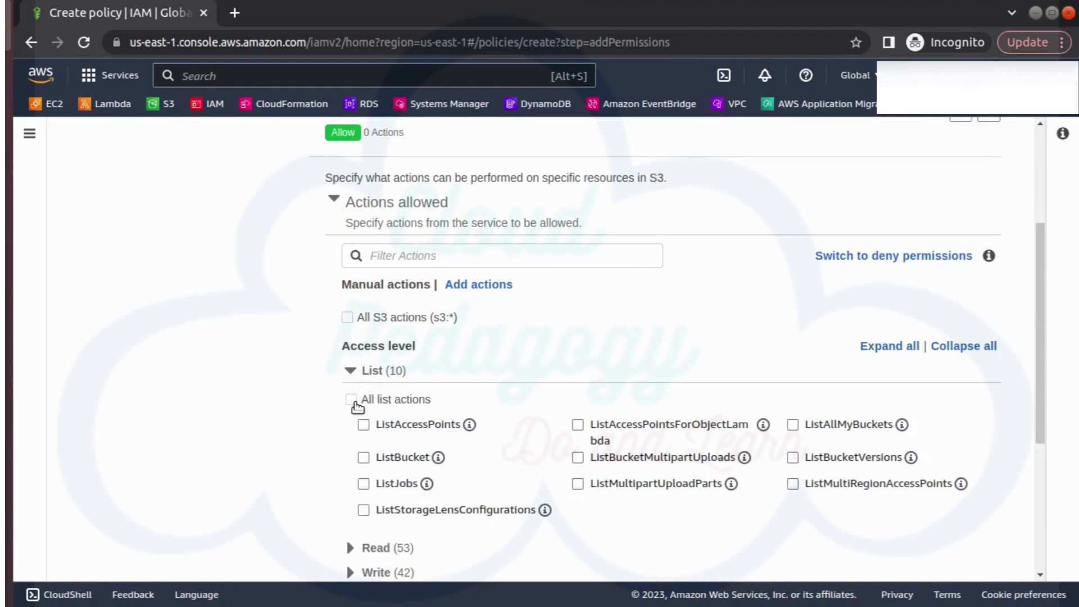
click(351, 399)
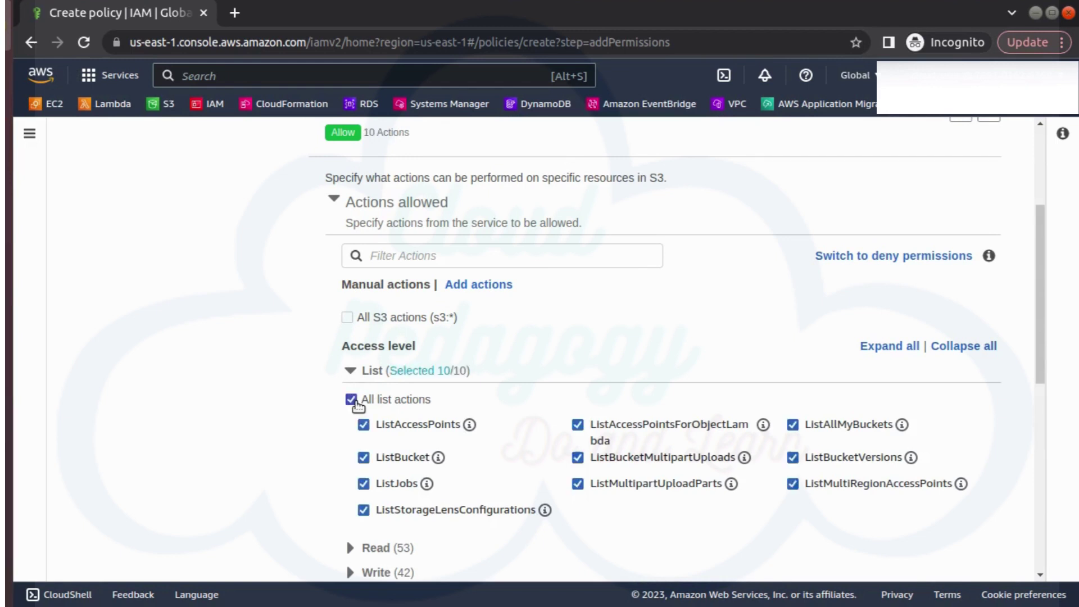
Allow all S3 read actions in the policy
click(369, 534)
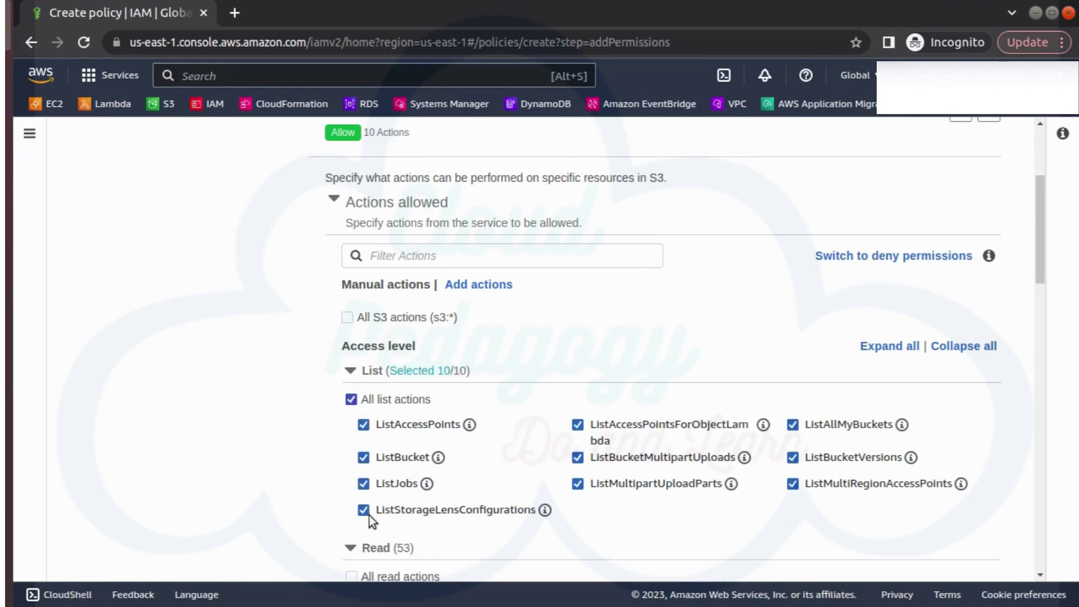
scroll(369, 514, down, 4)
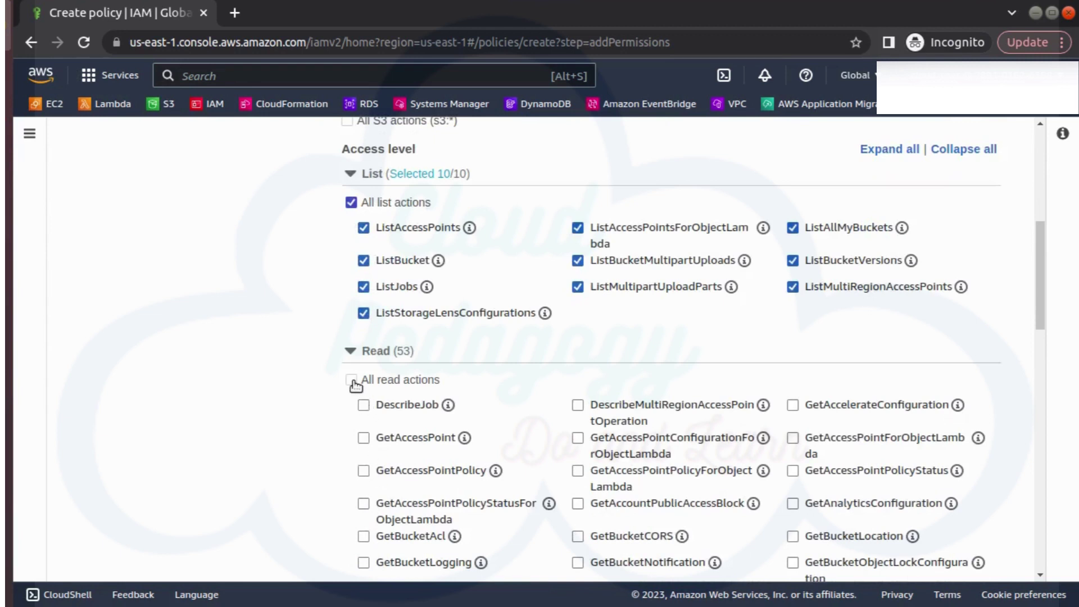
click(354, 383)
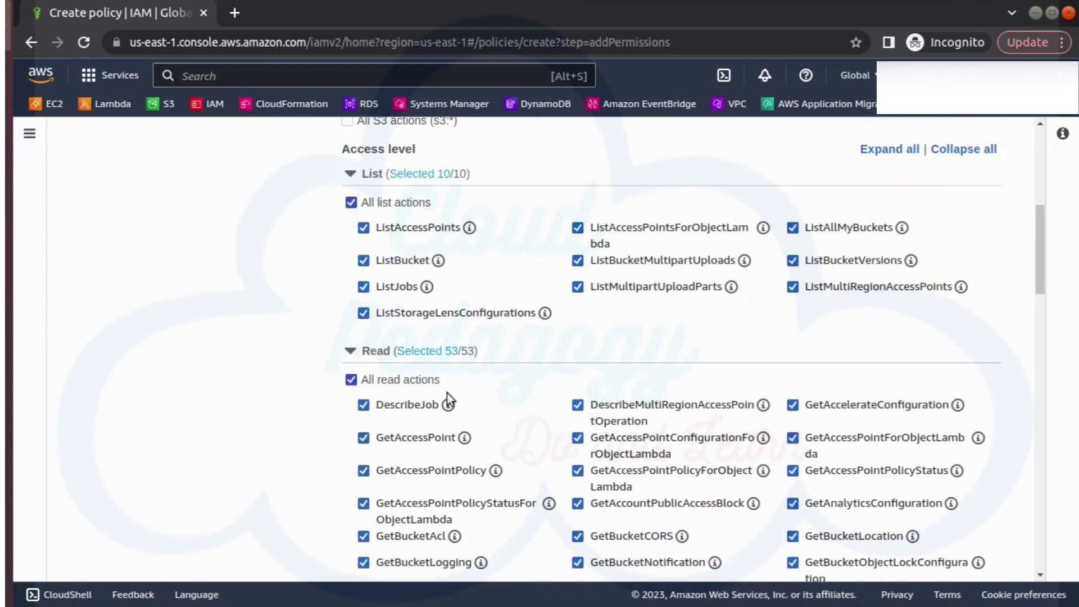
Apply the S3 permissions to all resources and continue to the policy review
scroll(595, 443, down, 15)
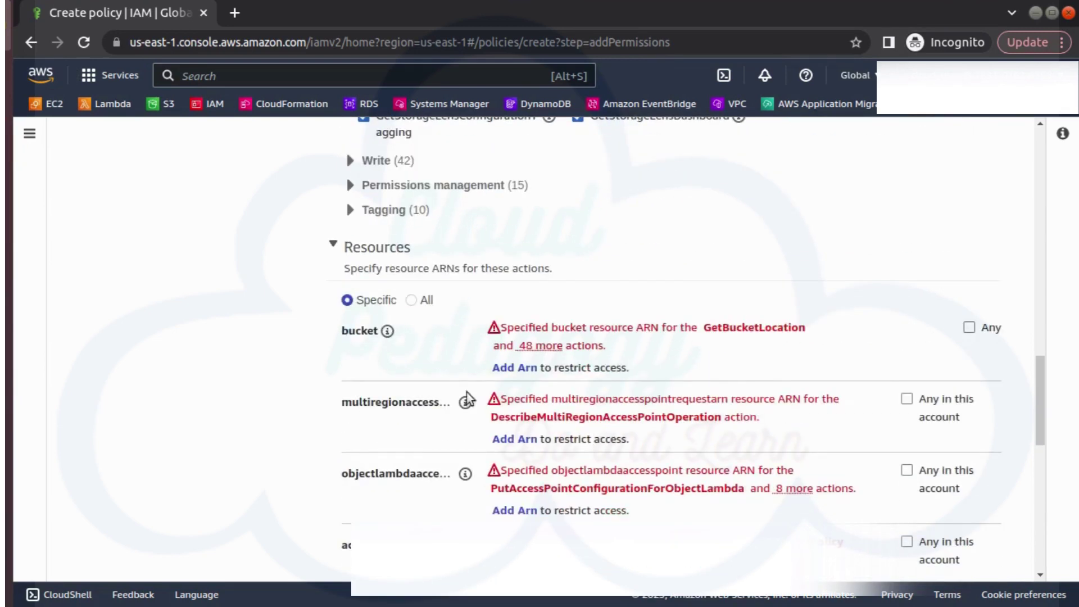
click(411, 300)
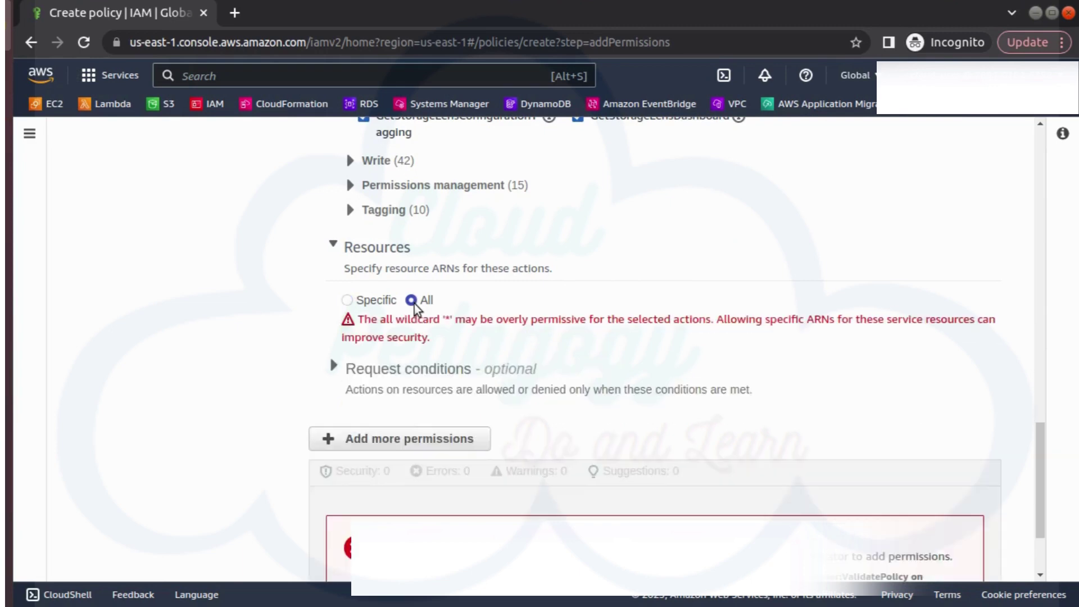
scroll(983, 551, down, 3)
click(983, 551)
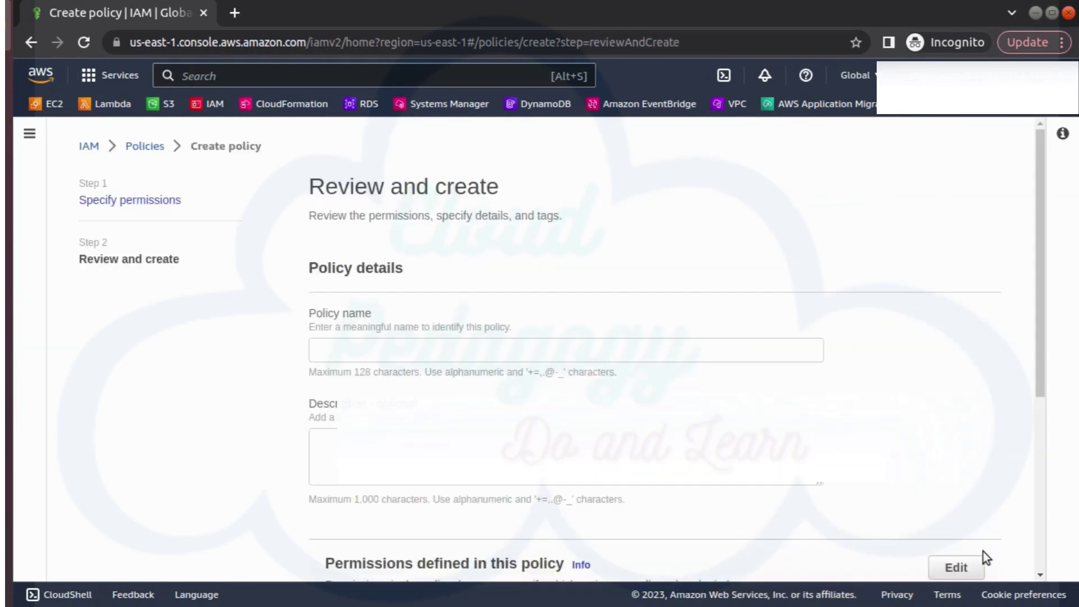
Name the policy test-s3-read-policy, check its S3 permissions summary and create it
scroll(571, 320, down, 6)
scroll(401, 253, up, 3)
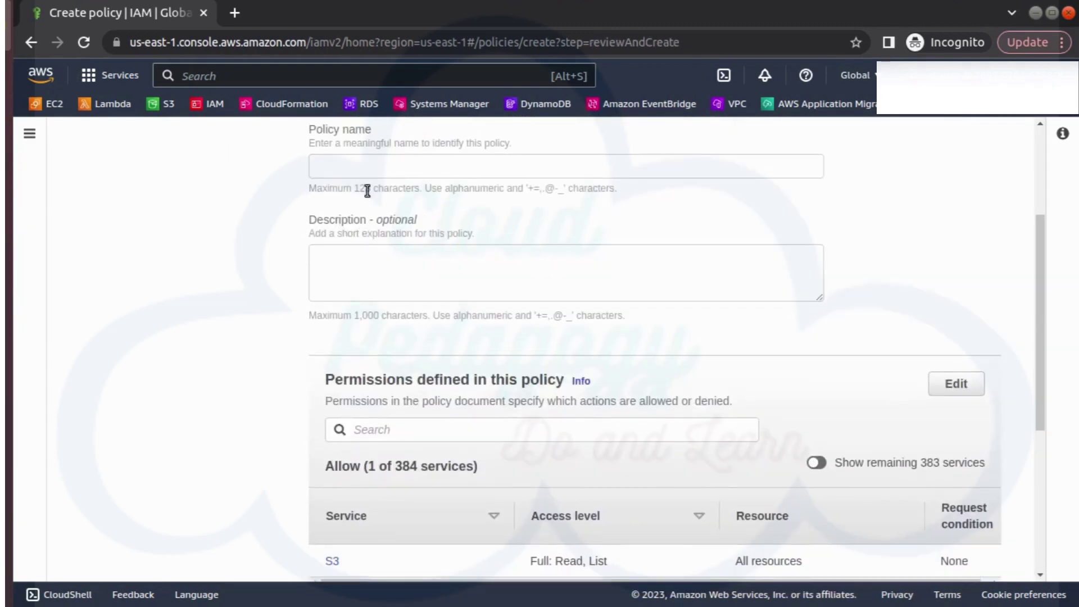
scroll(401, 253, up, 3)
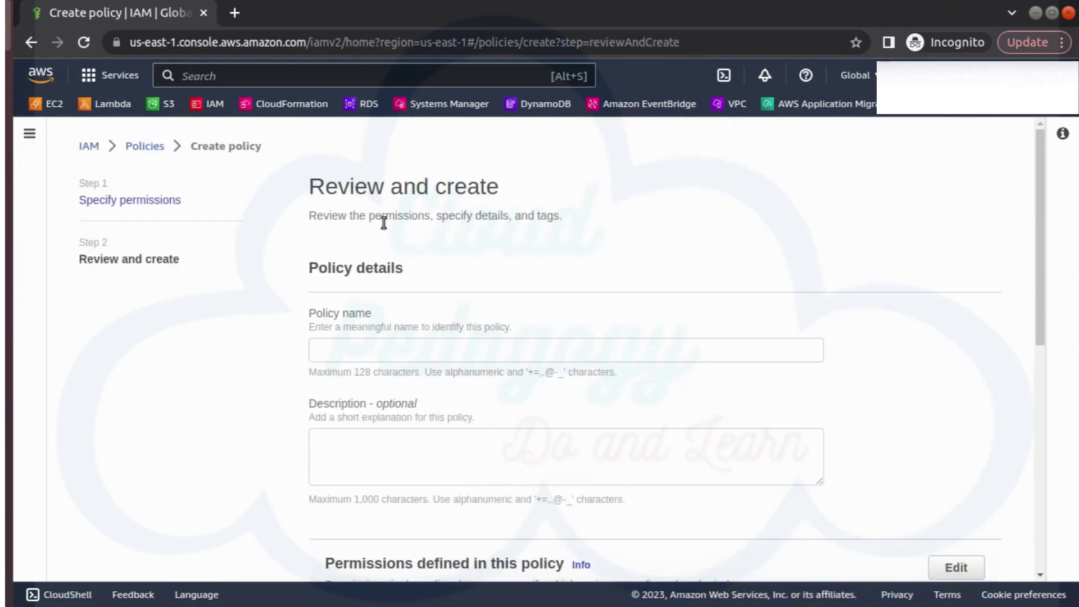
click(361, 346)
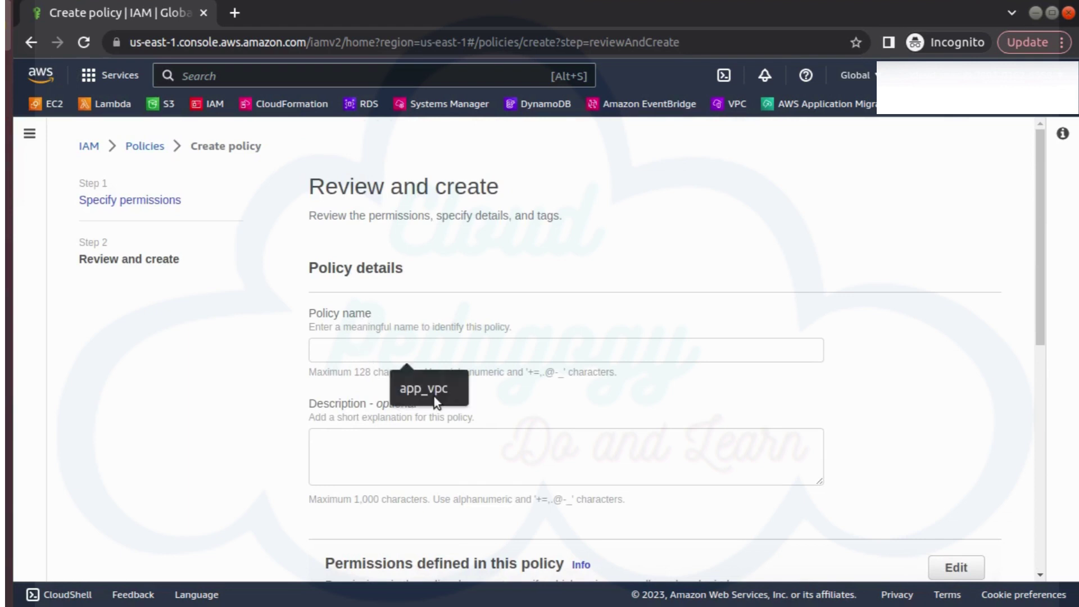
text(test-s3-read-policy)
scroll(225, 422, down, 5)
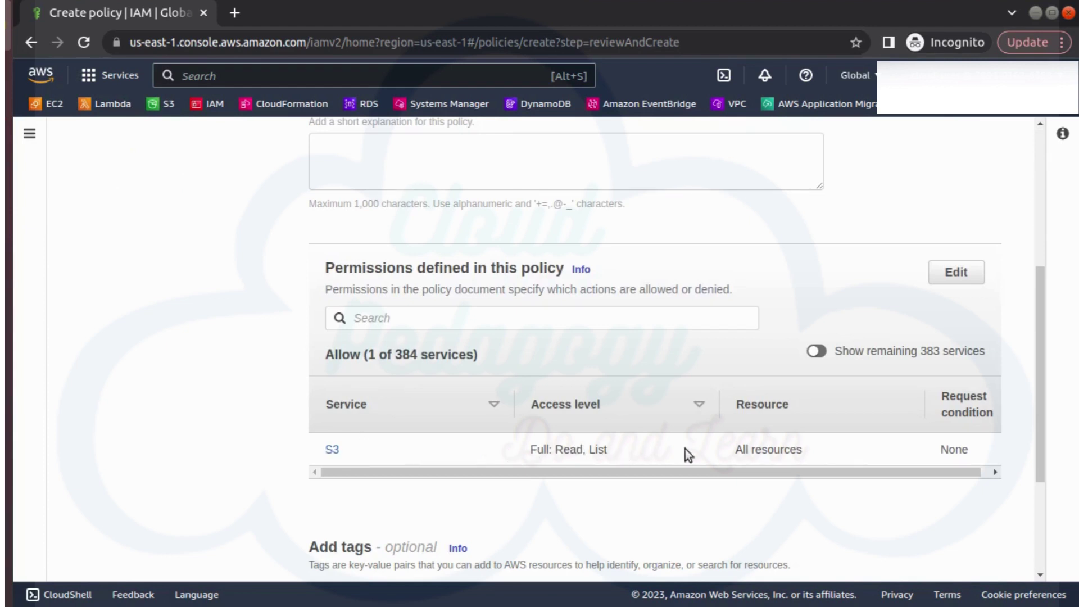
scroll(942, 476, down, 2)
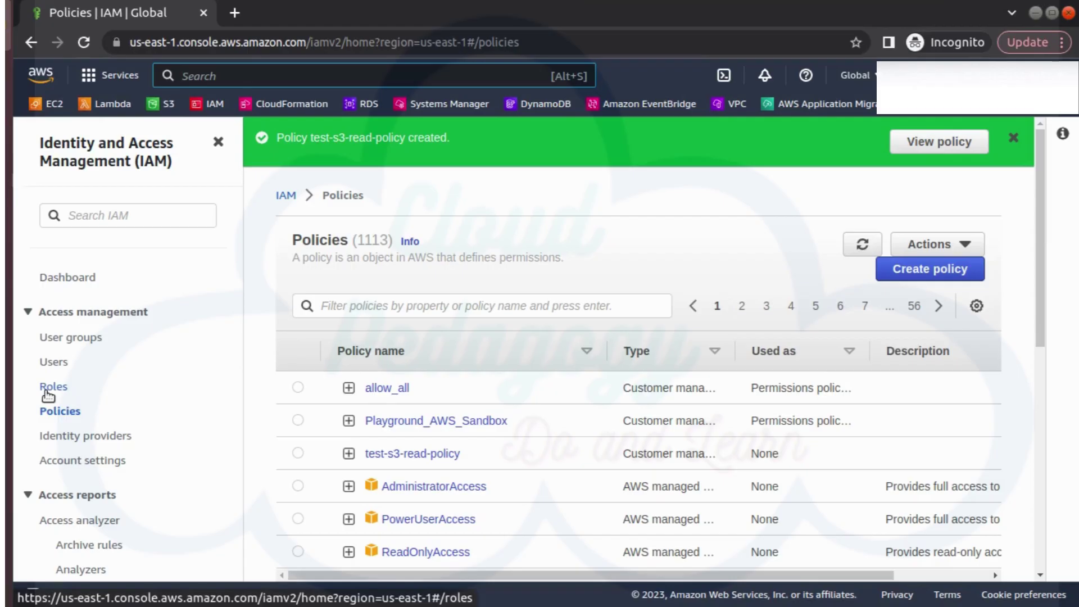
Start a new IAM role trusted by an AWS service with EC2 as use case, and continue to its permissions
click(46, 392)
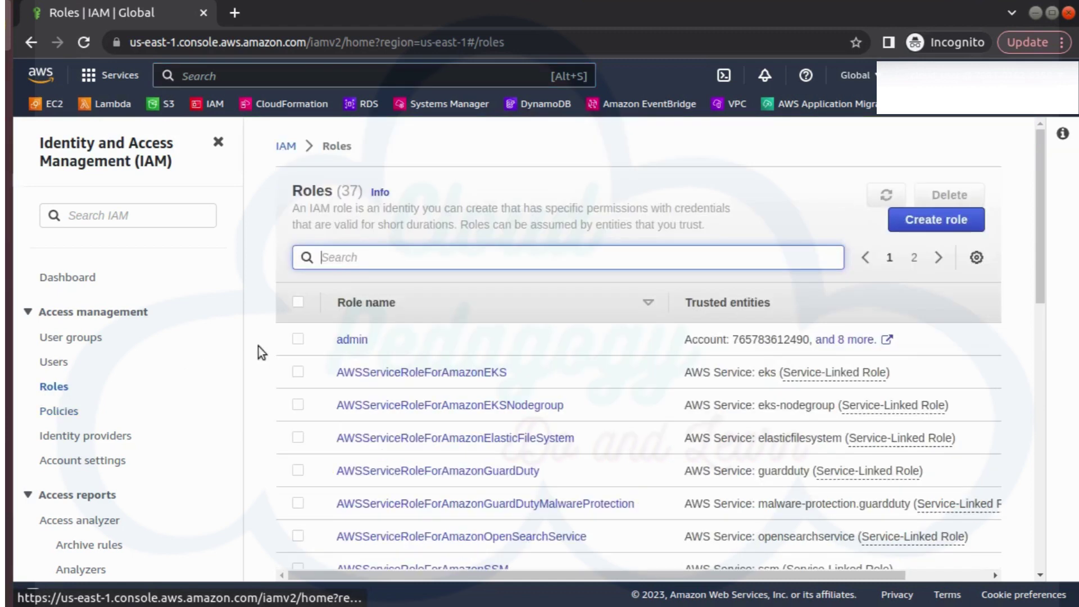
click(945, 224)
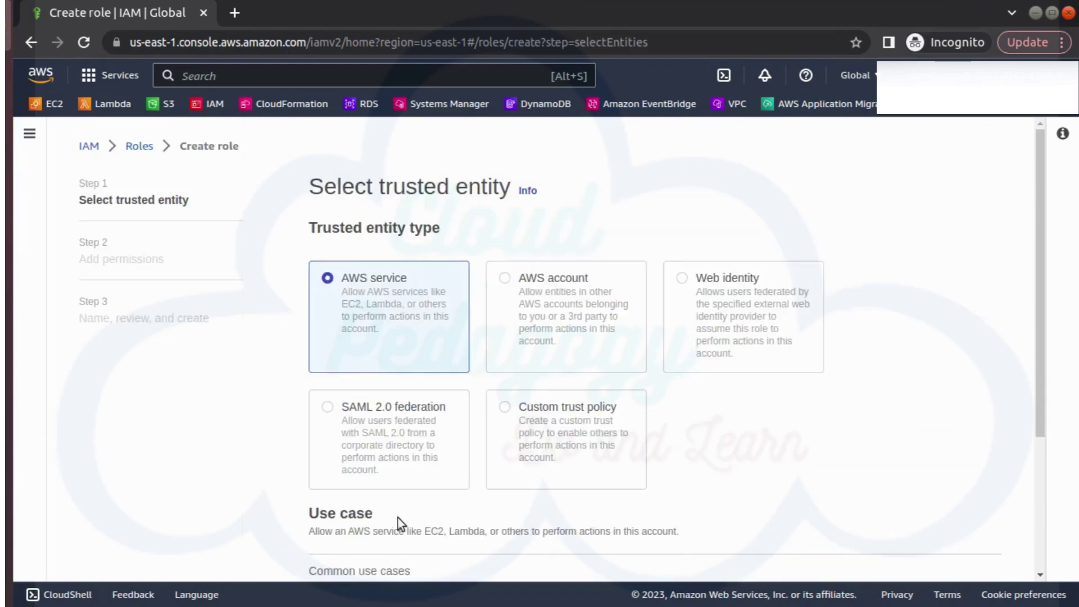
scroll(398, 518, down, 3)
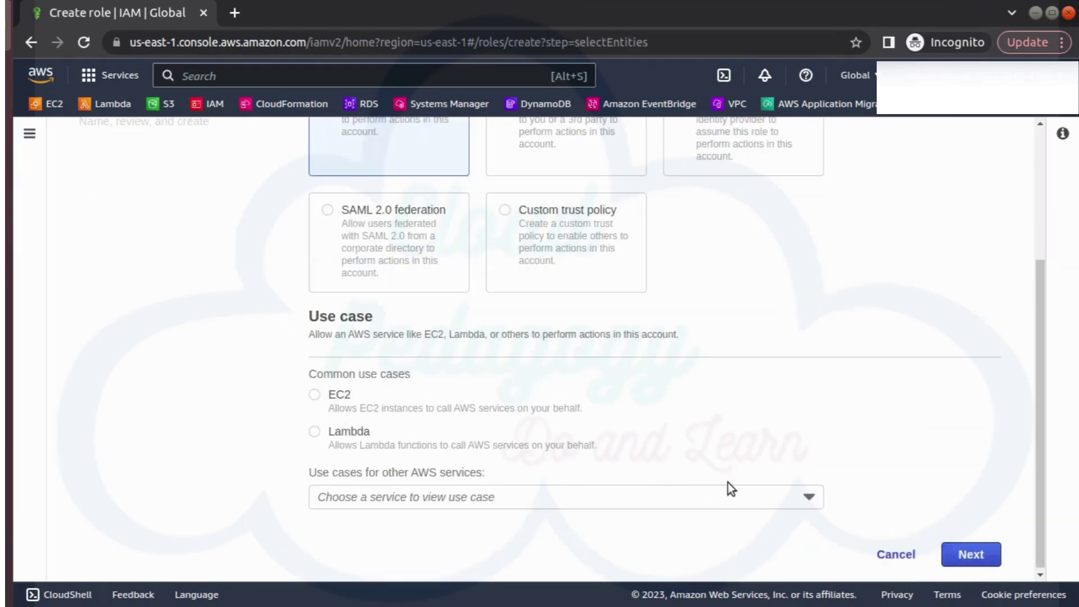
click(314, 395)
click(964, 556)
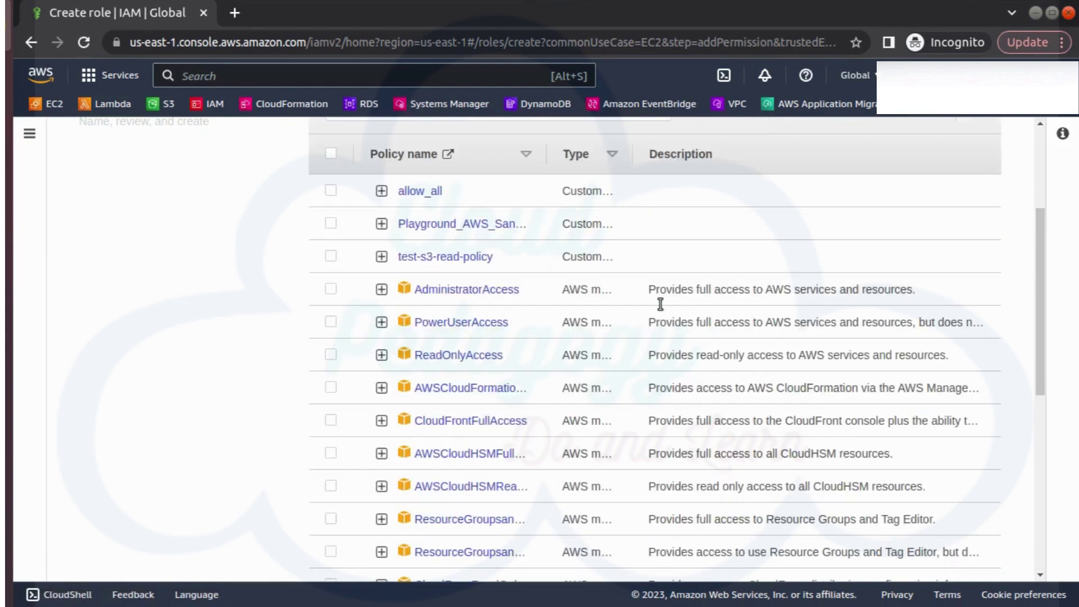
Filter the permissions policies by "test", attach test-s3-read-policy to the role and continue to the naming stage
text(test)
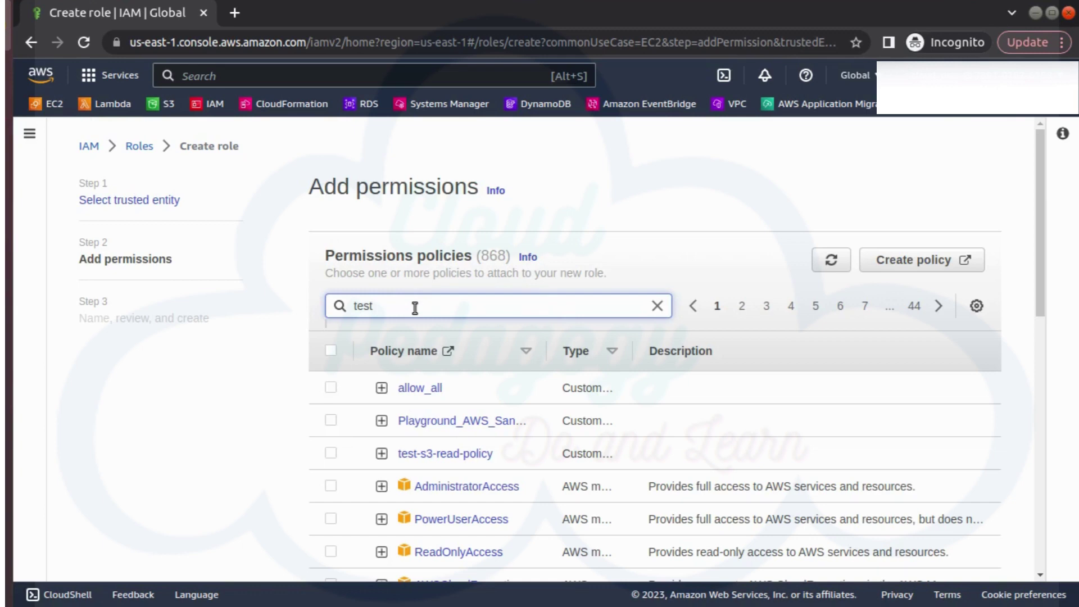
key(Return)
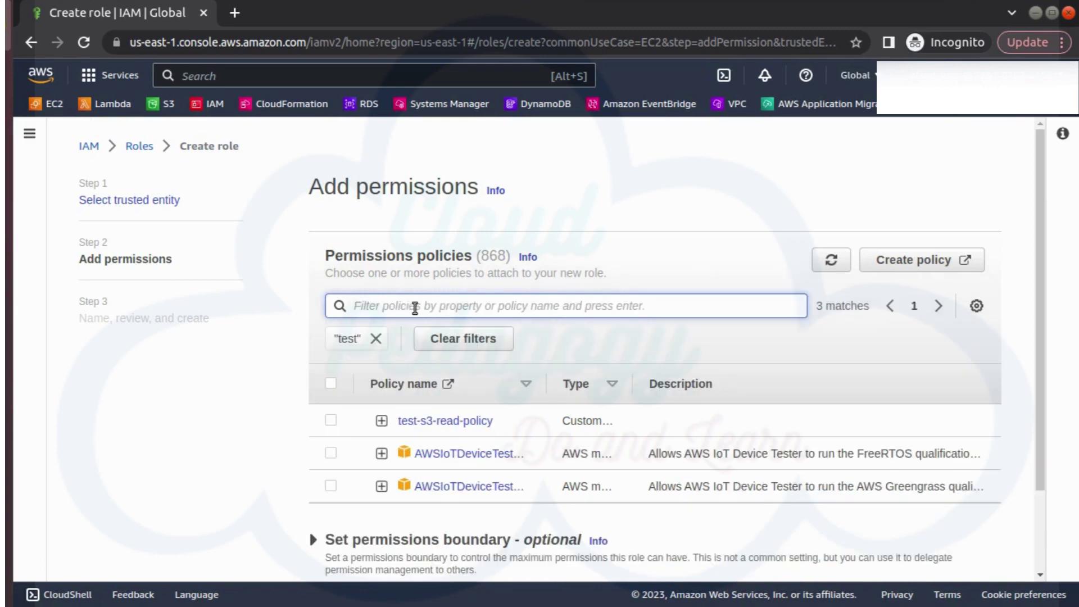
click(331, 421)
scroll(338, 427, down, 2)
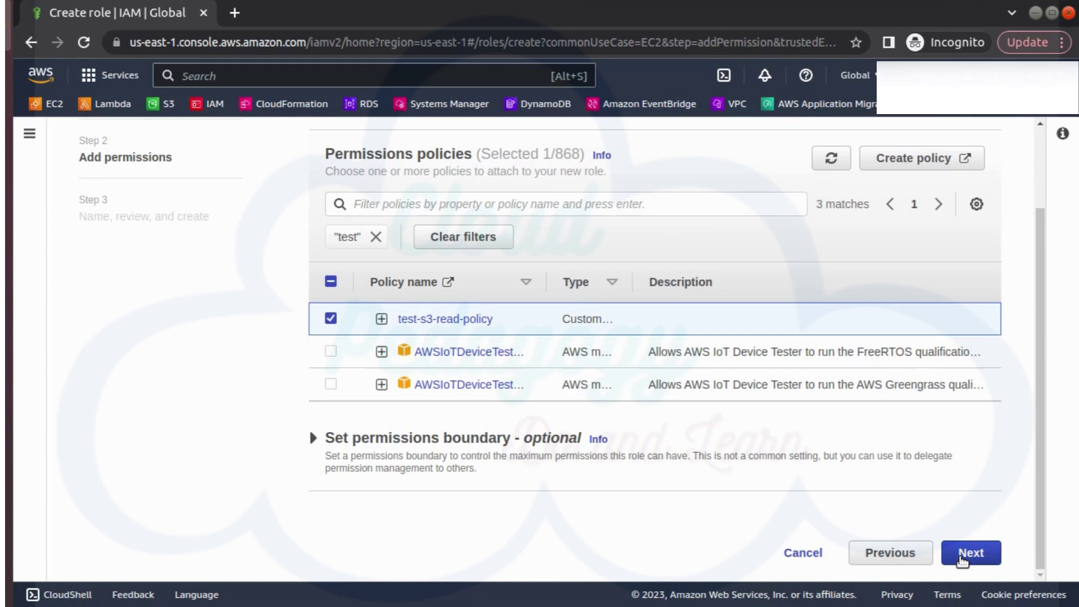
click(963, 558)
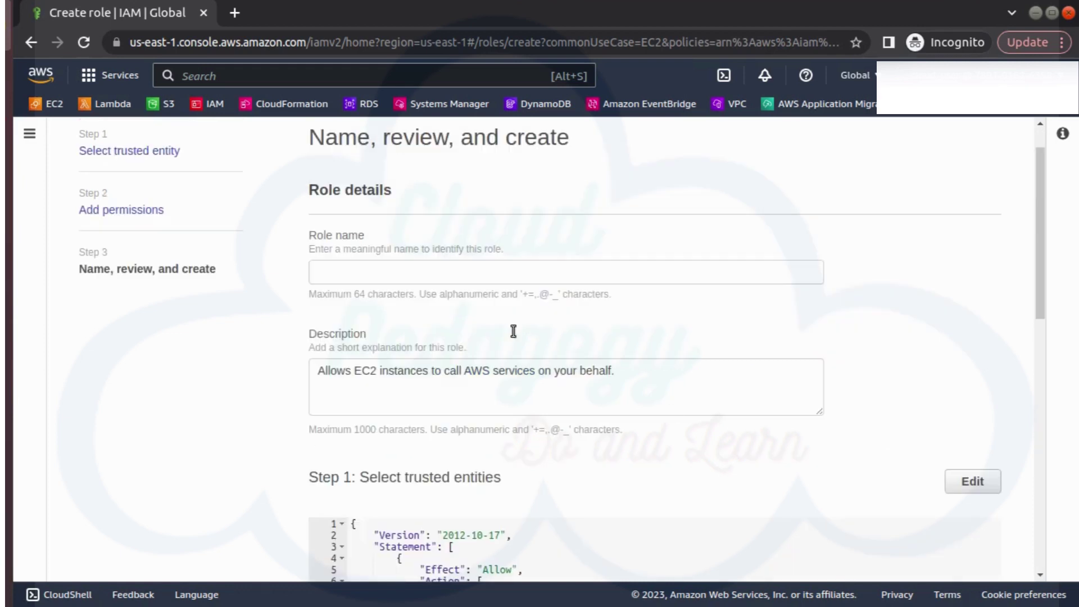
Name the role CP-Ec2-Read-List-Role and create it
click(375, 272)
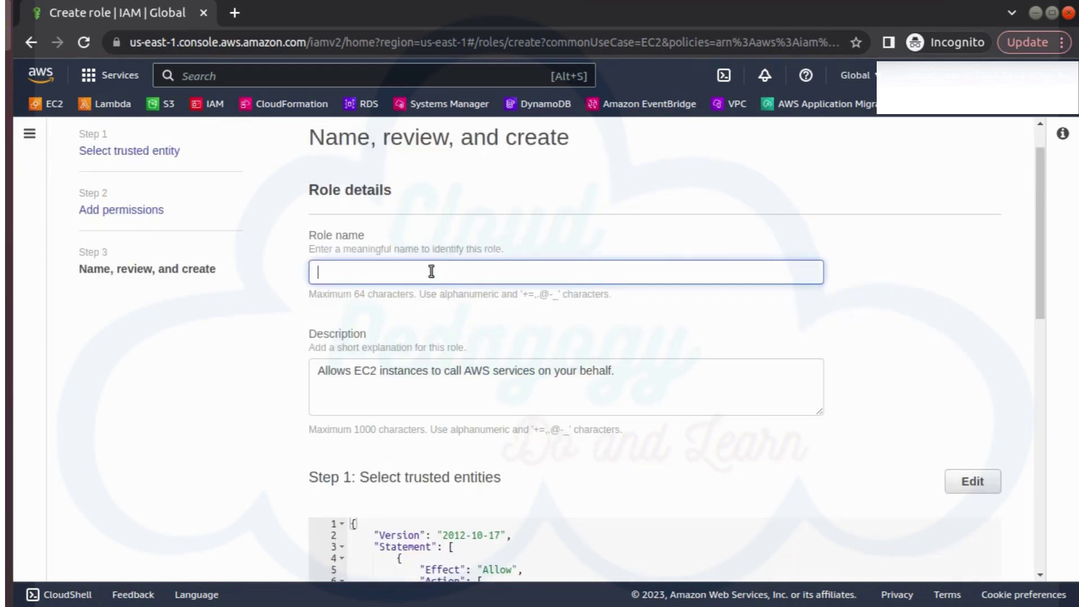
text(CP-Ec2-Read-List-Role)
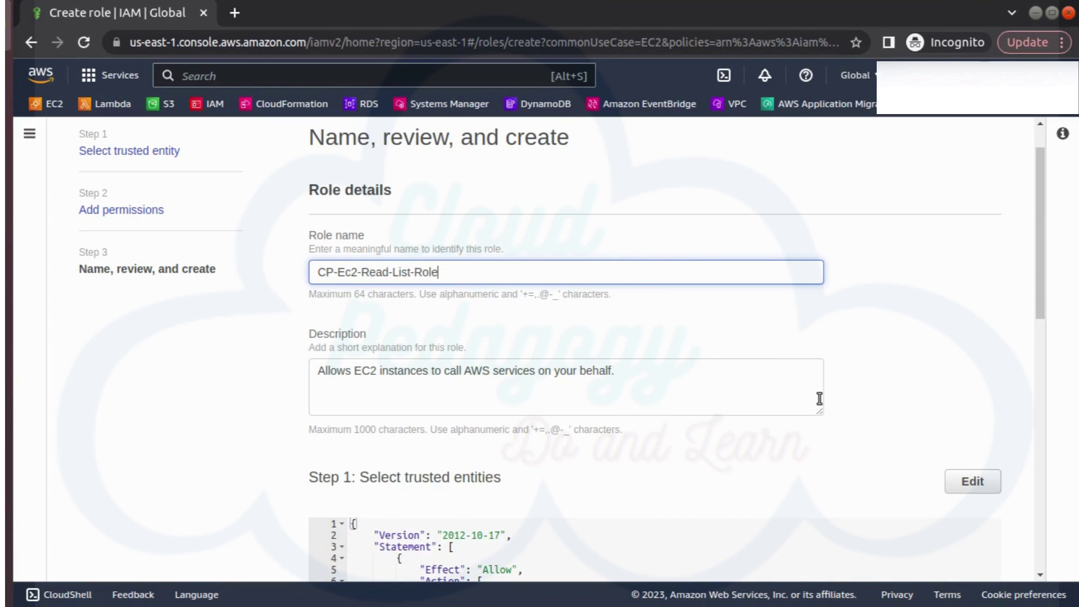
scroll(820, 399, down, 10)
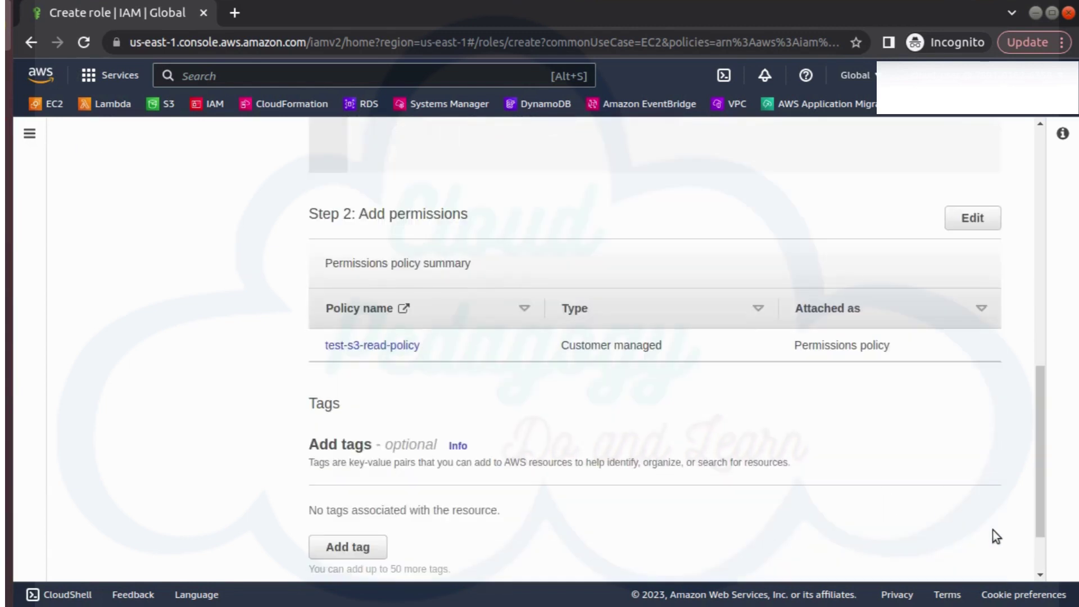
scroll(993, 530, down, 2)
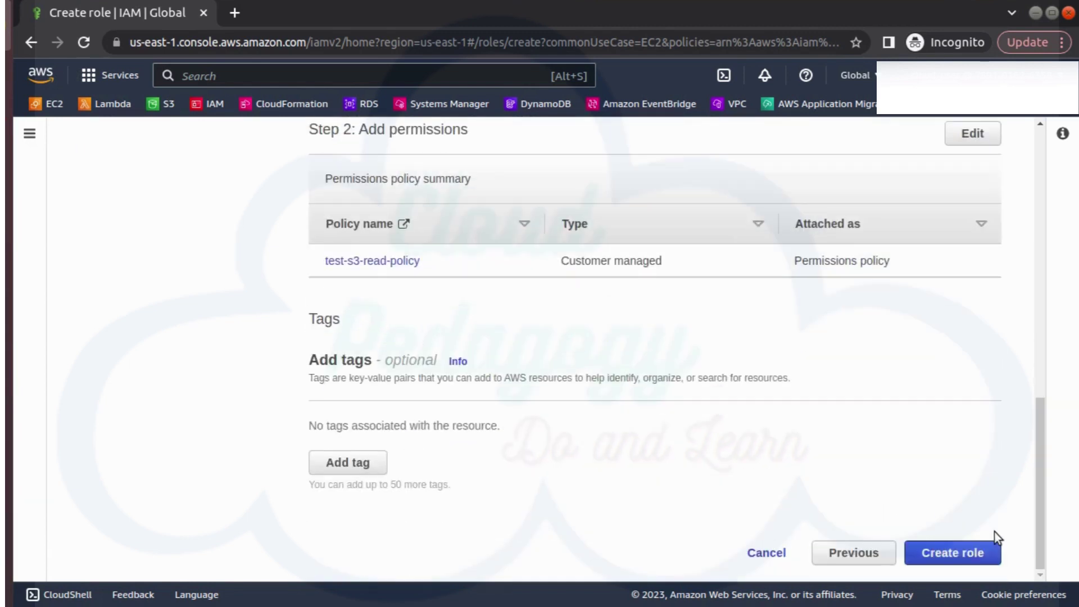
click(952, 557)
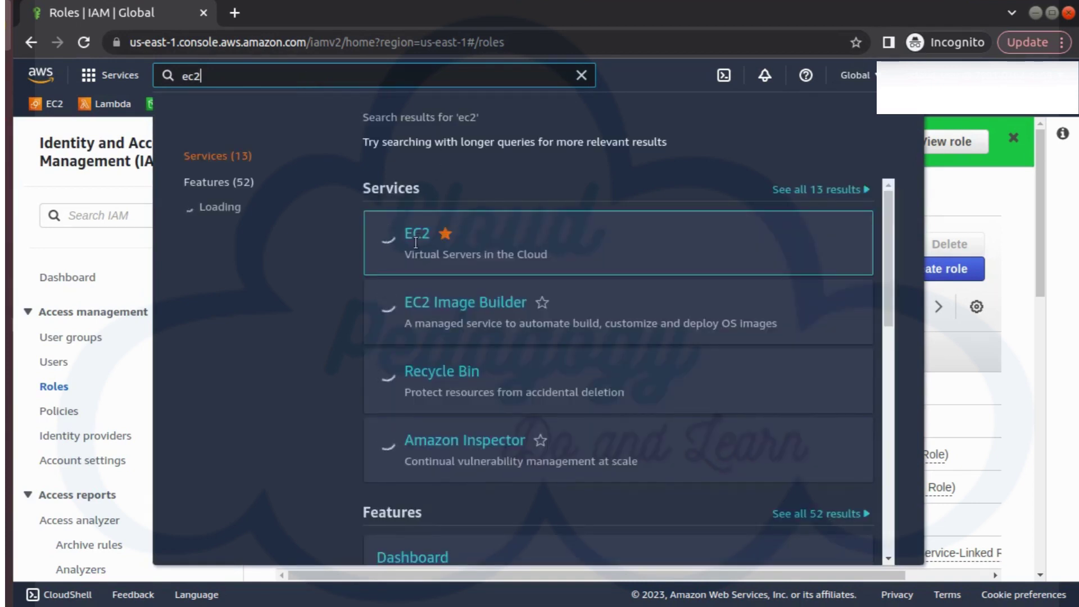
Go to the instances list of the EC2 service and begin launching a new instance
click(412, 242)
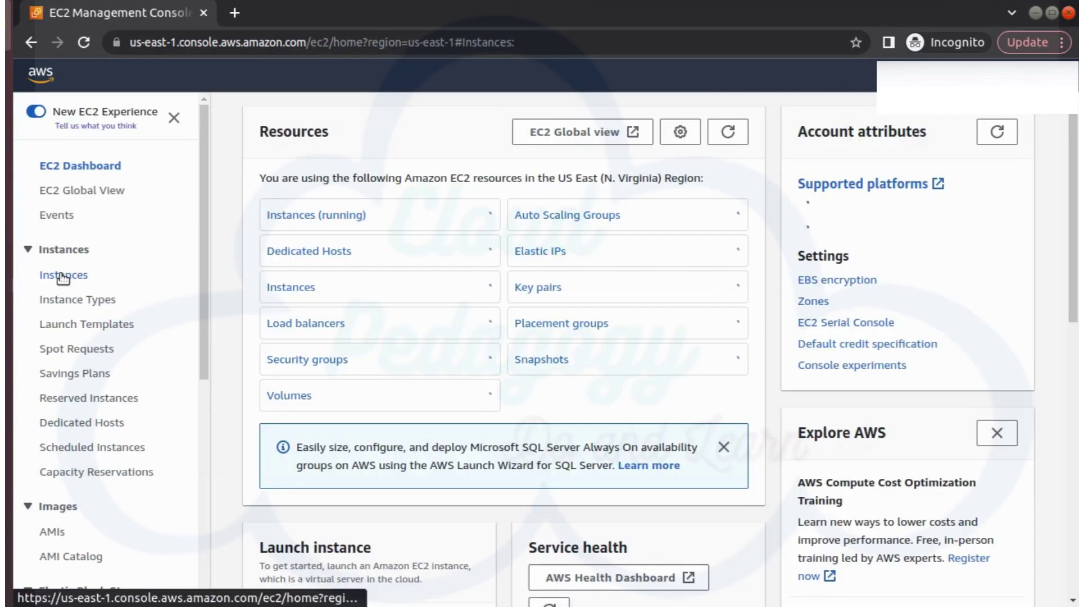
click(63, 276)
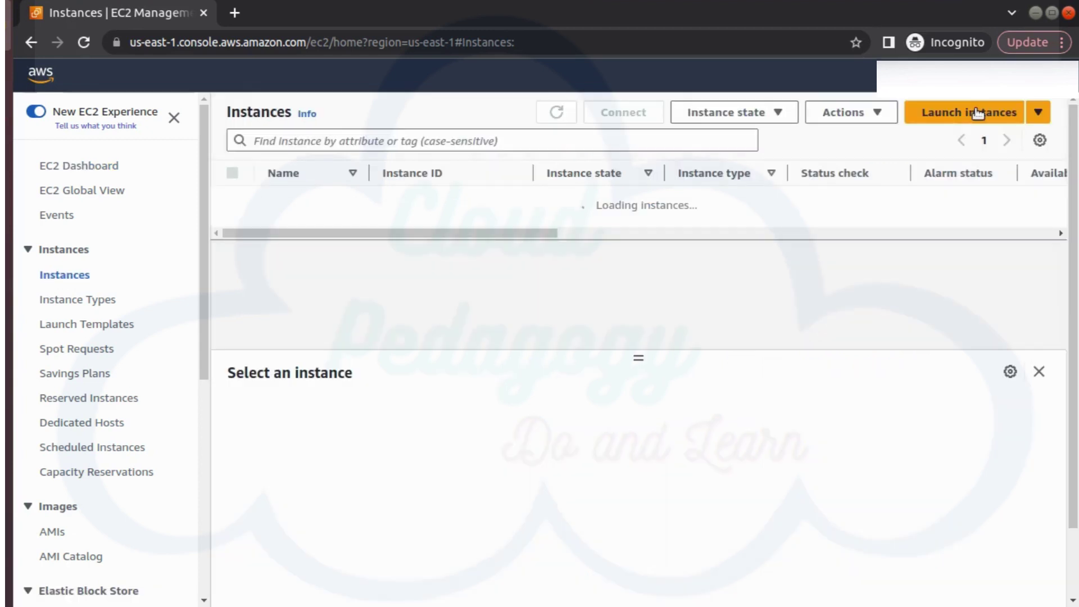
click(978, 112)
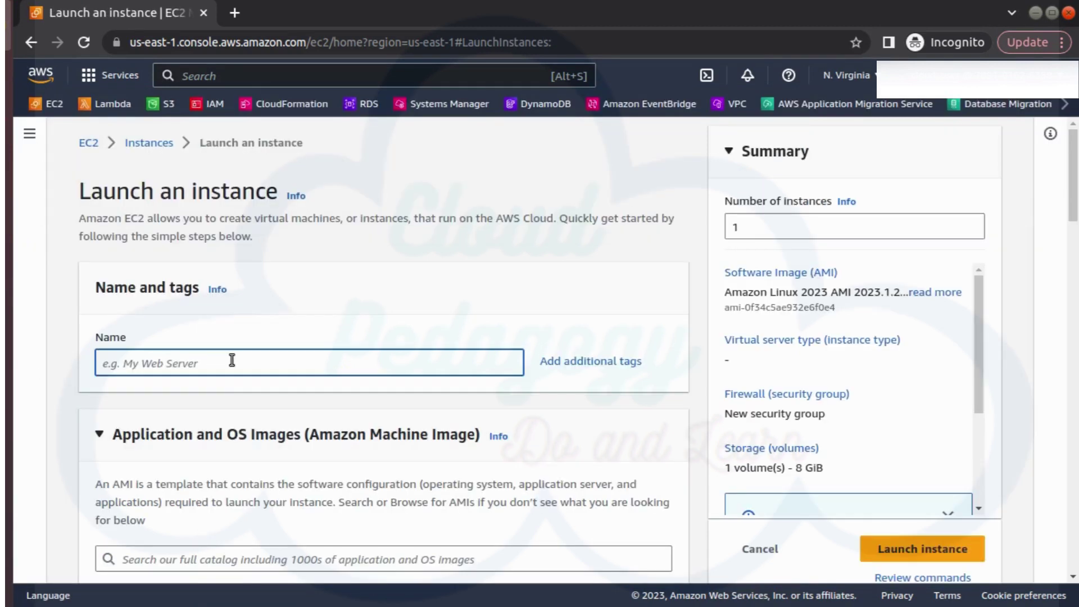
Name the new EC2 instance CP-Role-Ec2-instance
click(231, 359)
text(CP-Role-Ec2-instance)
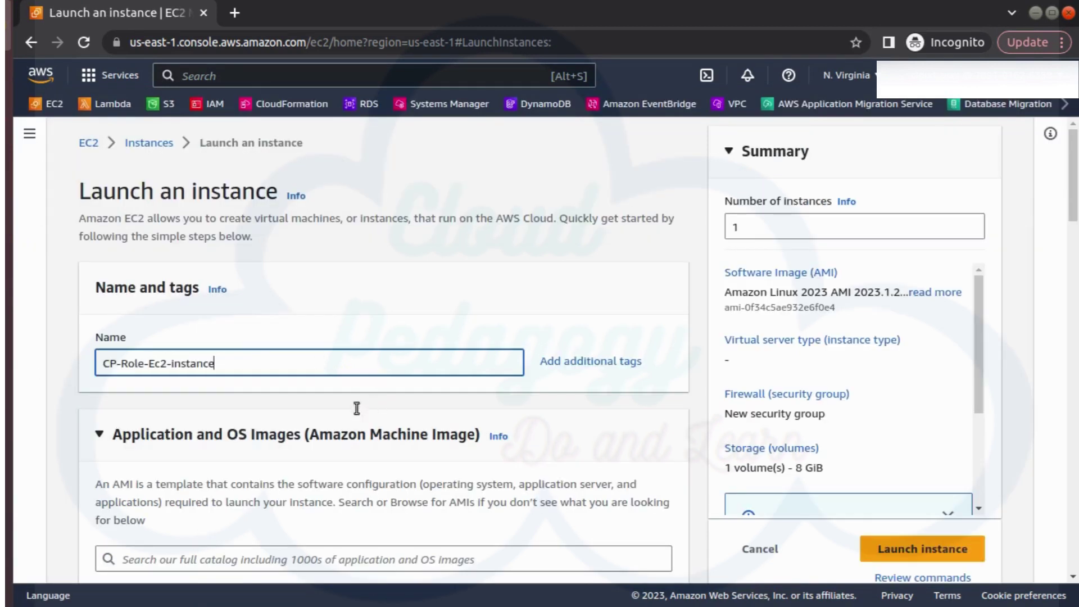
scroll(375, 472, down, 2)
scroll(375, 475, down, 3)
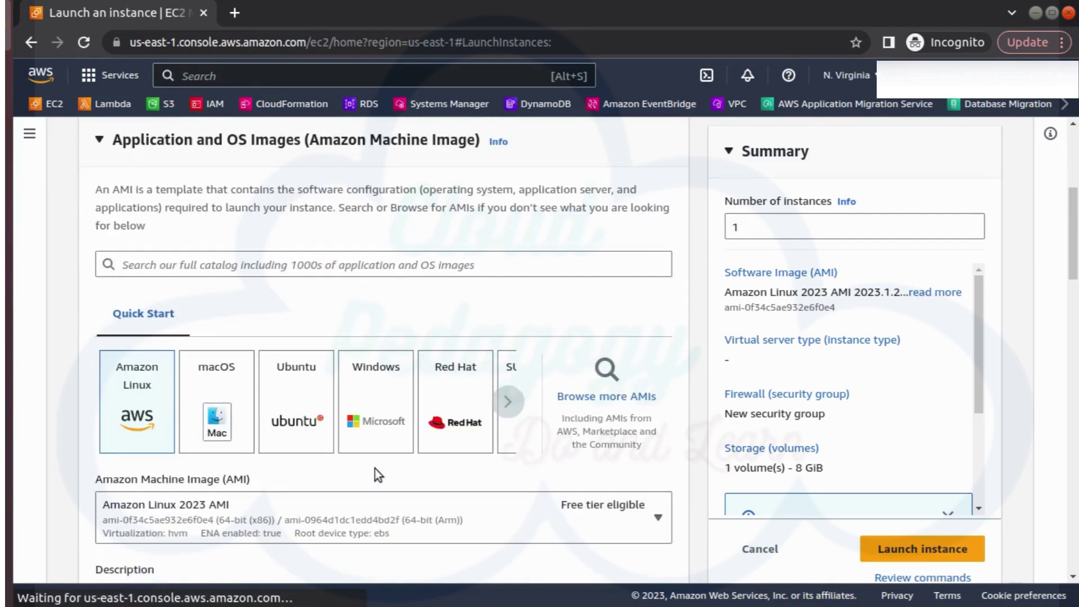
scroll(376, 475, down, 9)
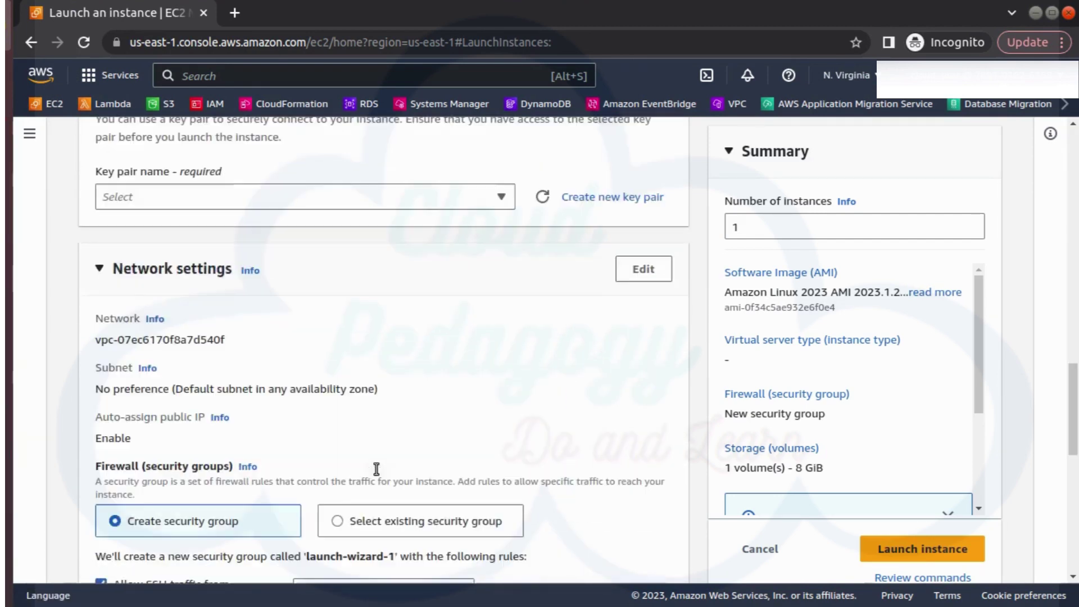
Set the IAM instance profile in the advanced details to CP-Ec2-Read-List-Role
scroll(377, 467, down, 10)
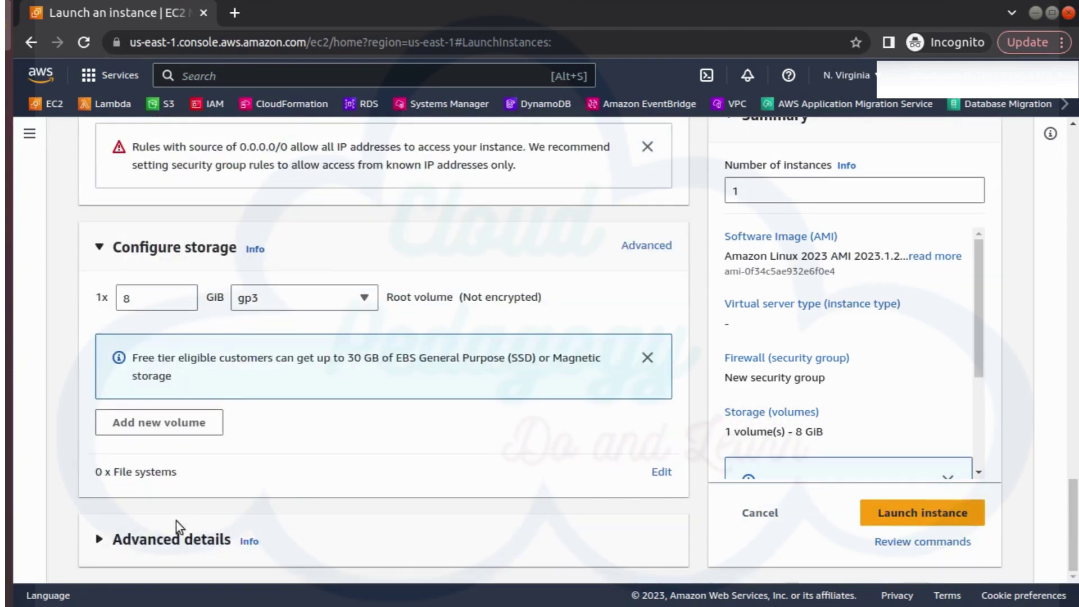
click(169, 542)
scroll(306, 504, down, 5)
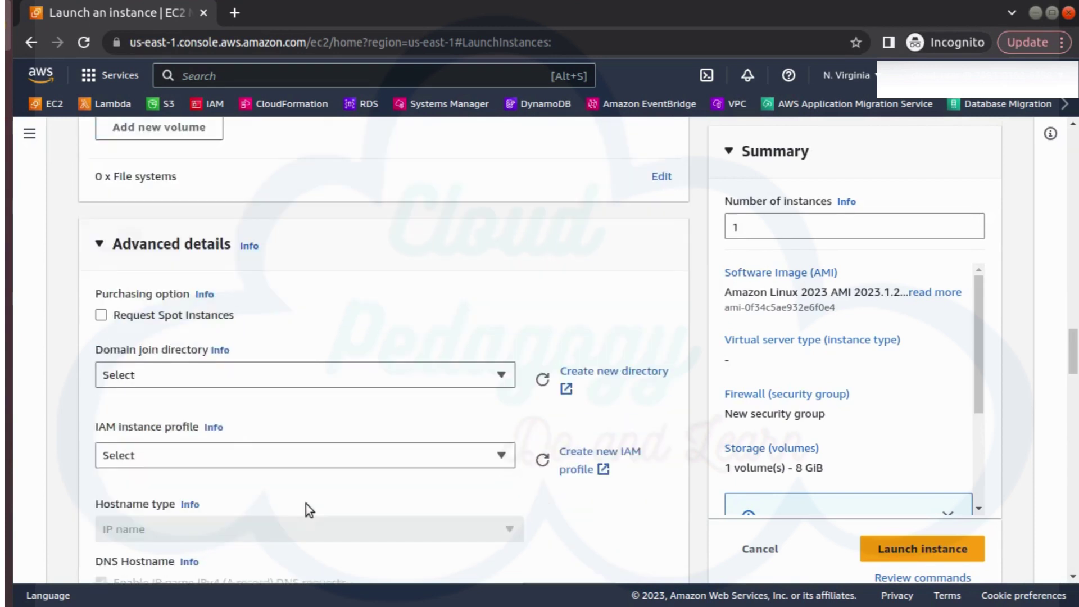
click(167, 456)
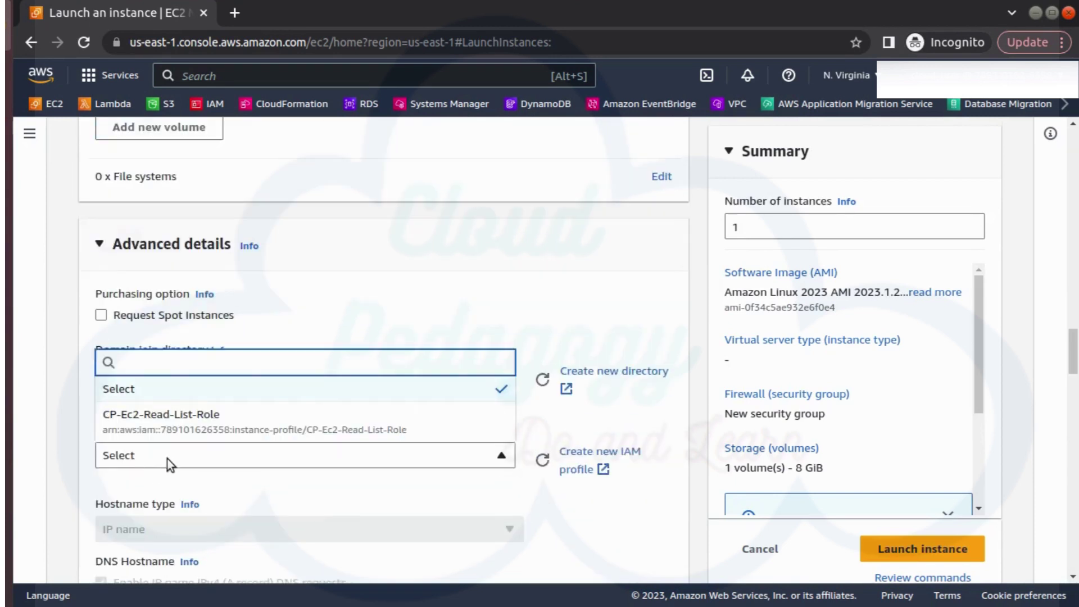
click(158, 427)
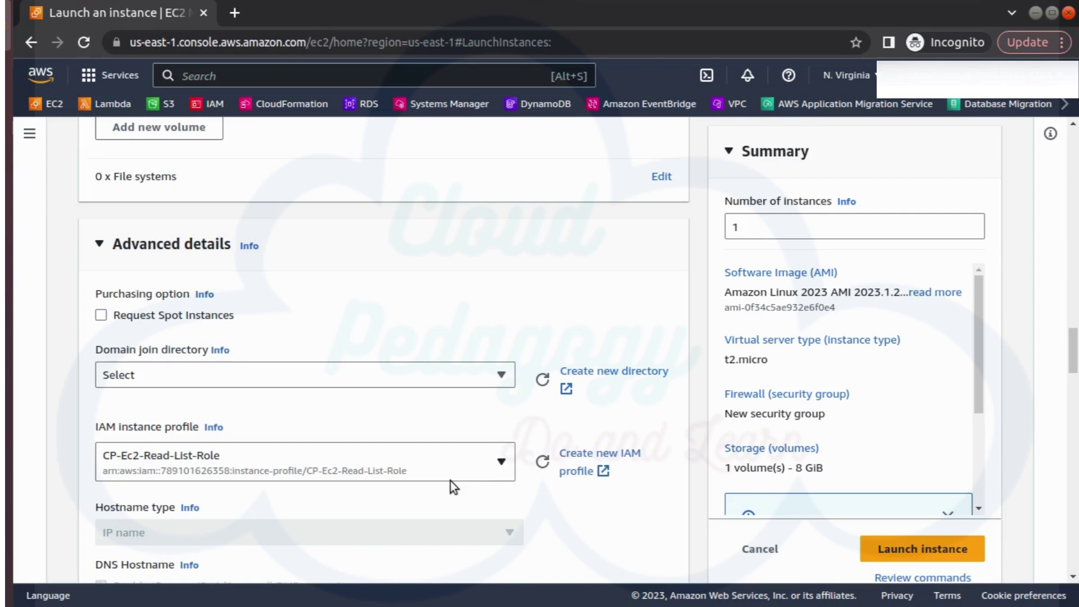
Launch the t2.micro instance, proceeding without a key pair
click(919, 552)
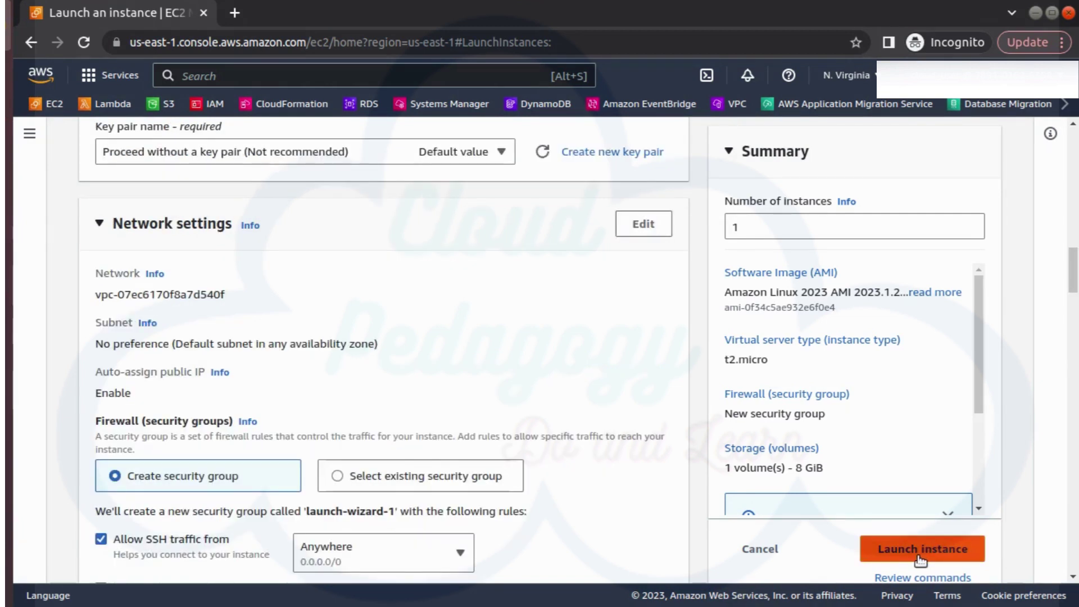
click(920, 553)
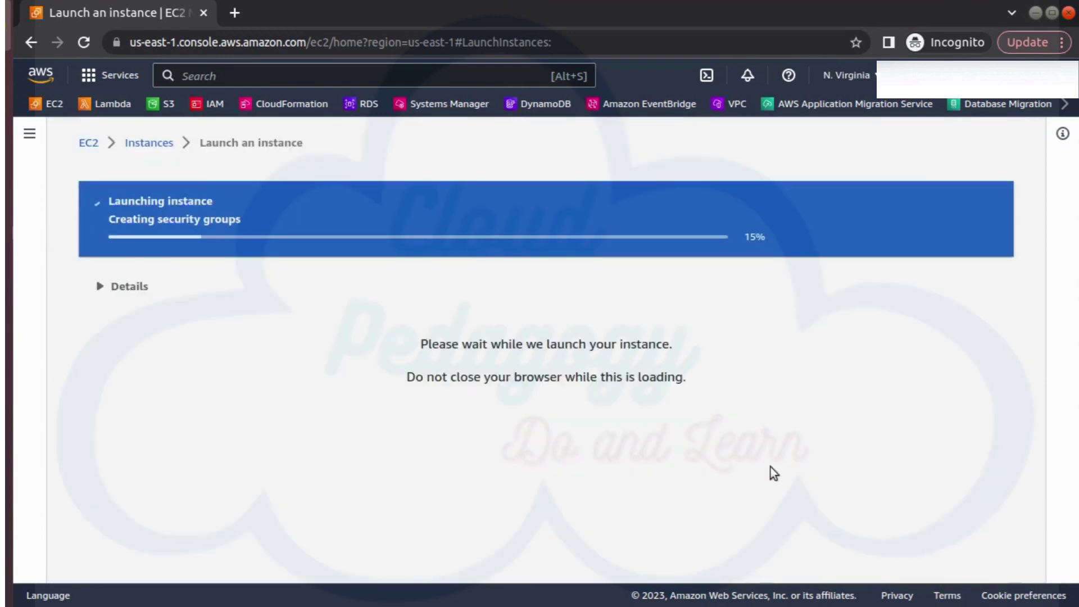
scroll(887, 511, down, 5)
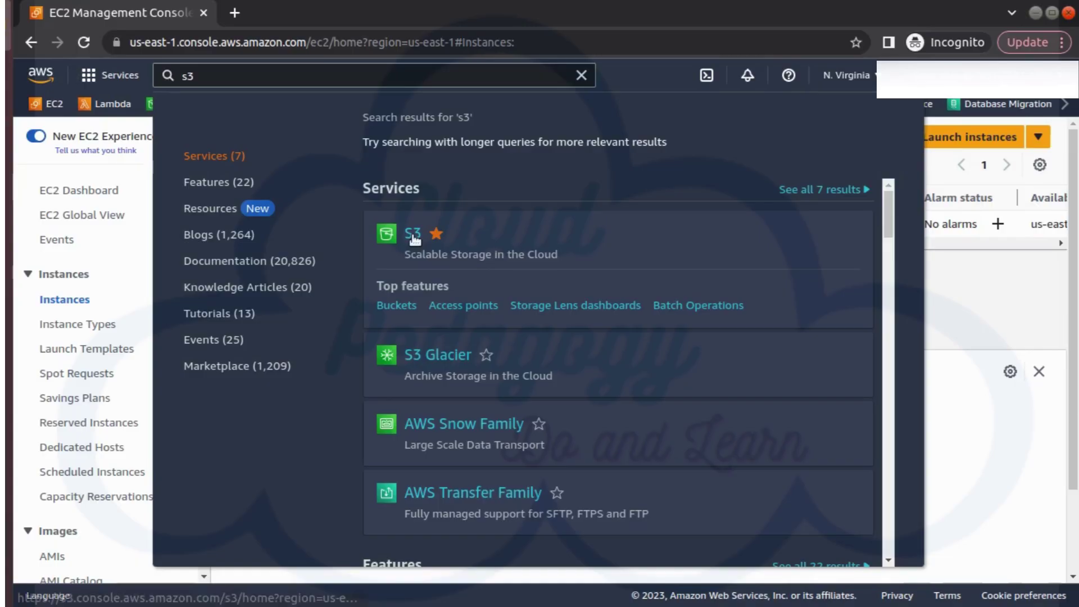
Open the S3 service in a separate browser tab and switch to it
right_click(413, 234)
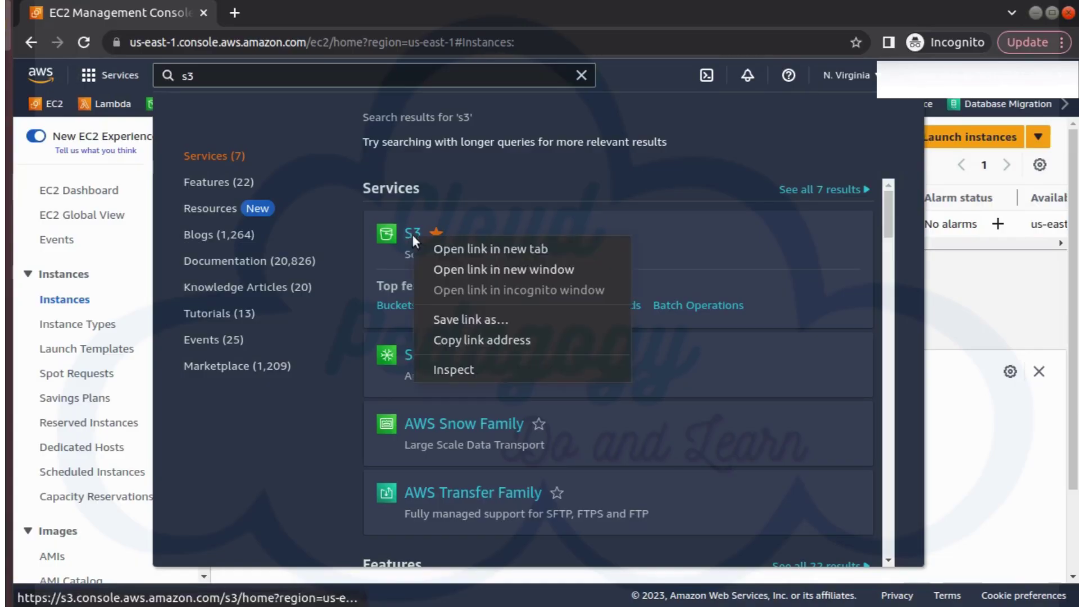
click(451, 254)
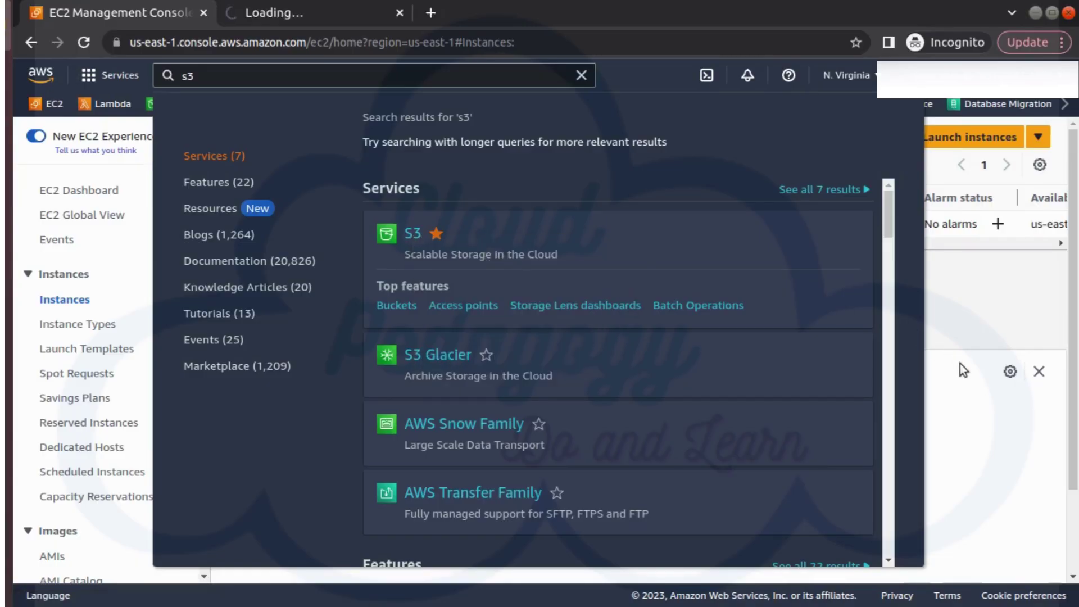
click(960, 364)
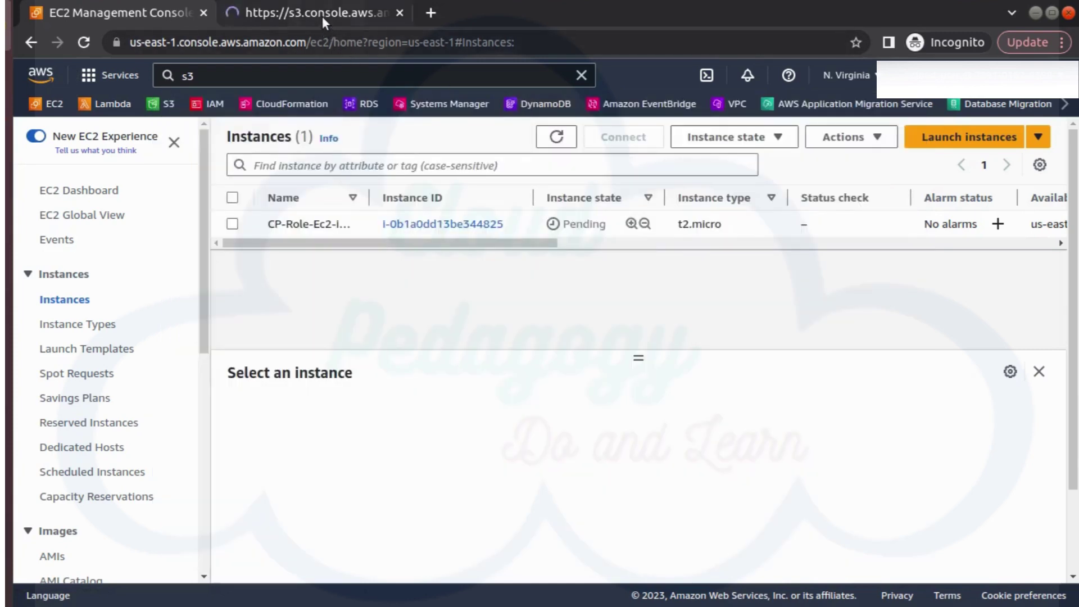
click(322, 16)
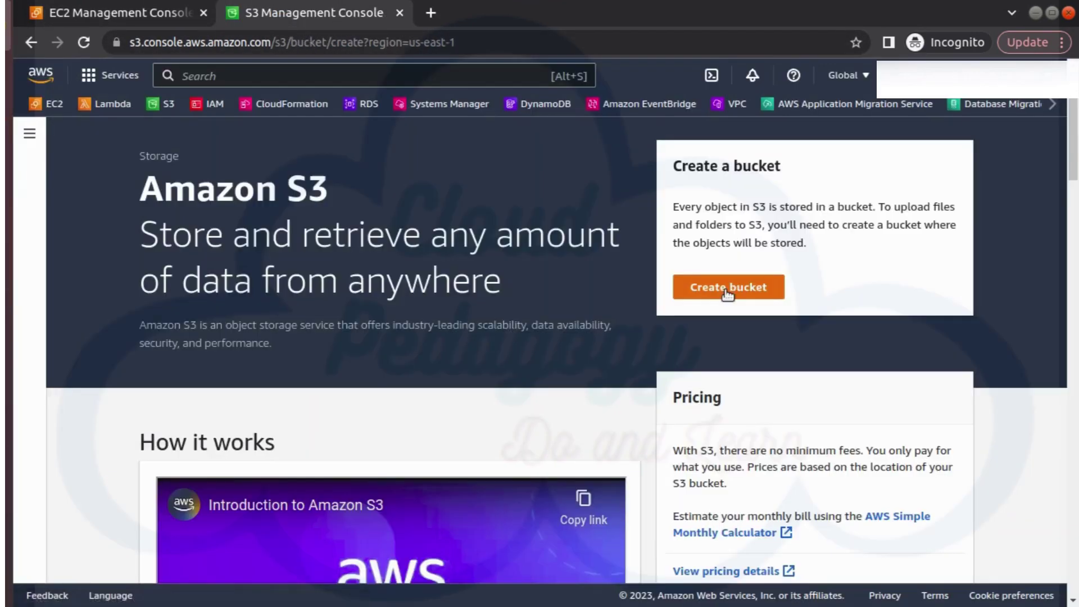
Create an S3 bucket named testing-cp-policy-bucket in US East (N. Virginia), keeping the default settings
click(727, 287)
click(250, 342)
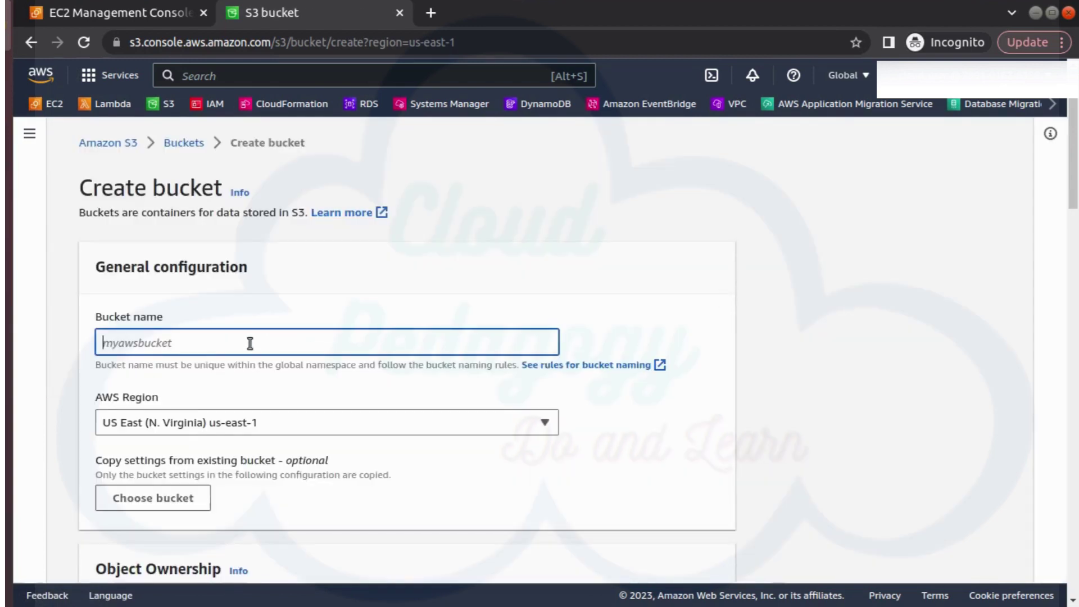
text(testing-cp-policy-bucket)
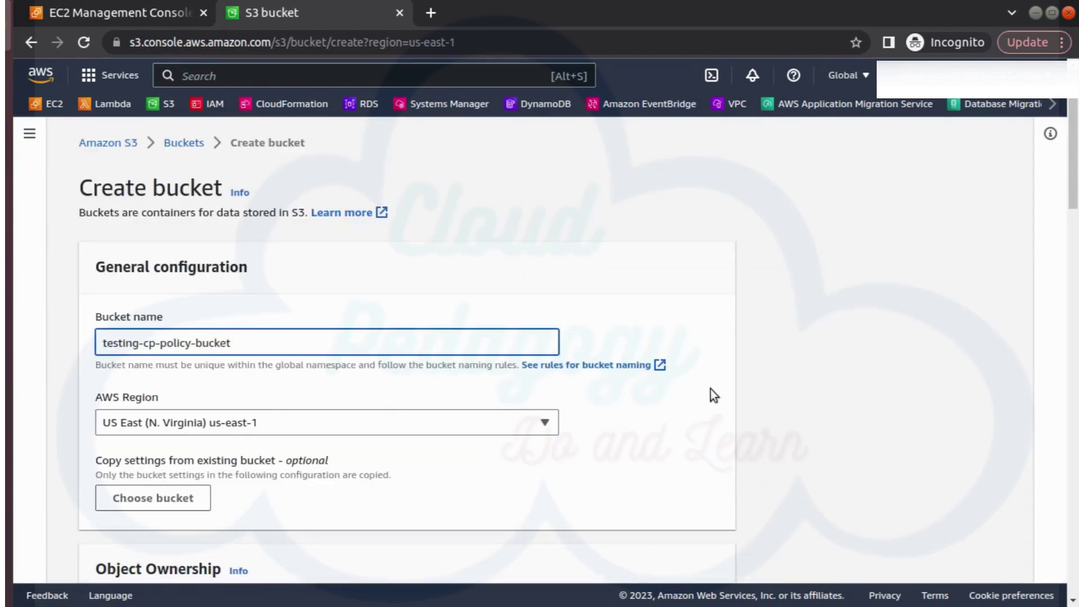
scroll(715, 426, down, 15)
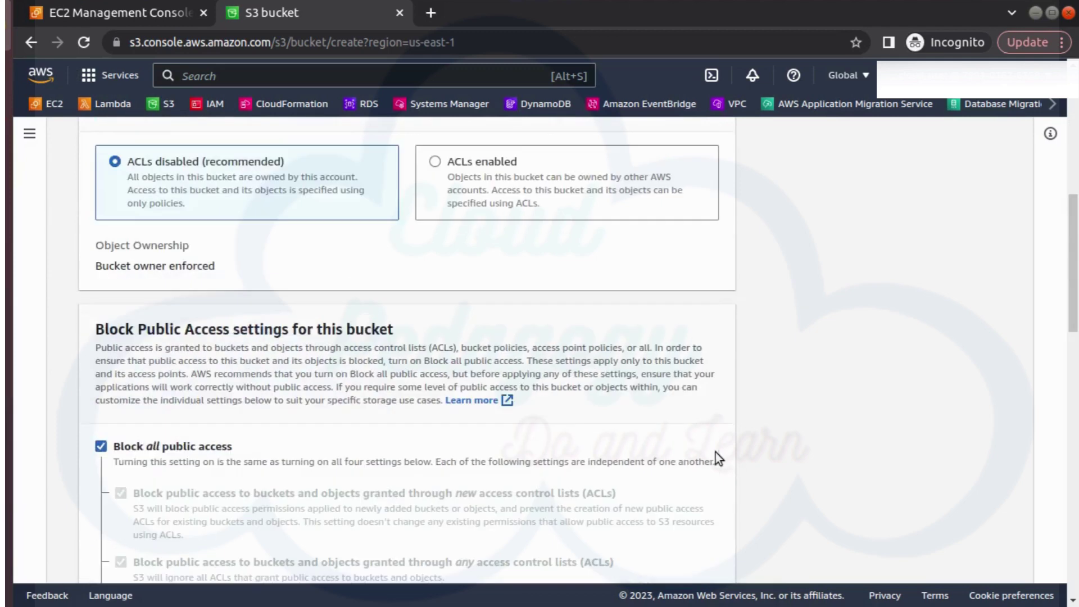
scroll(717, 460, down, 12)
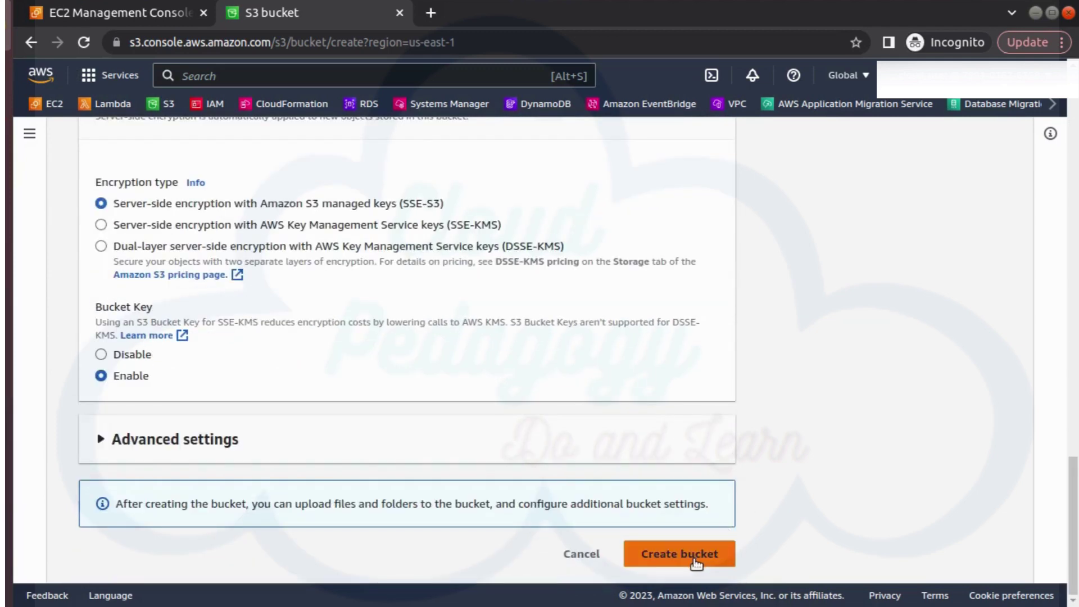
click(696, 561)
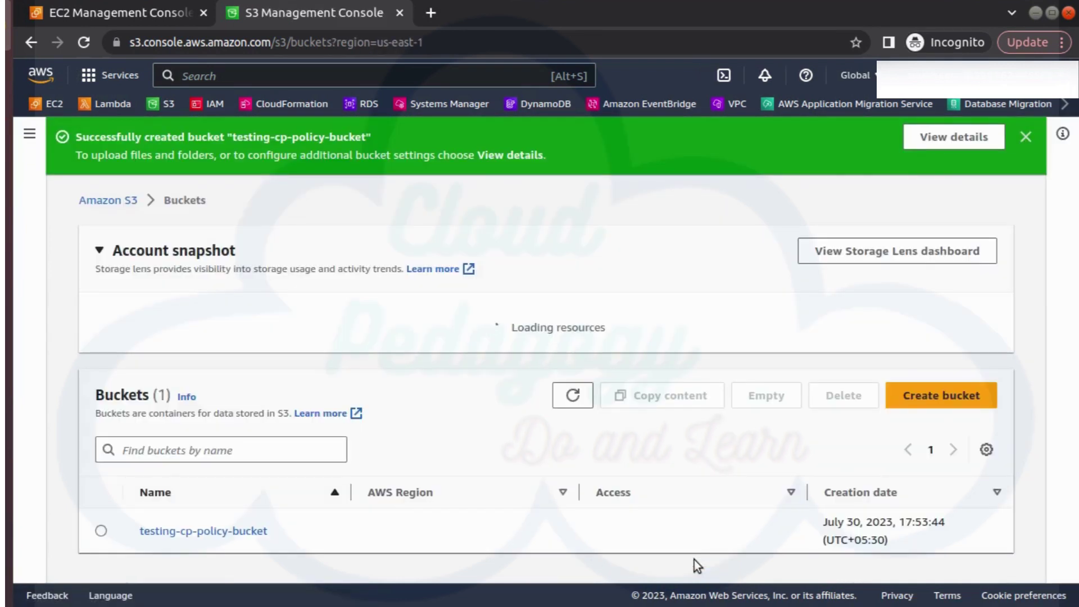
Return to the EC2 instances and connect to CP-Role-Ec2-instance using EC2 Instance Connect with the user name ec2-user
click(112, 12)
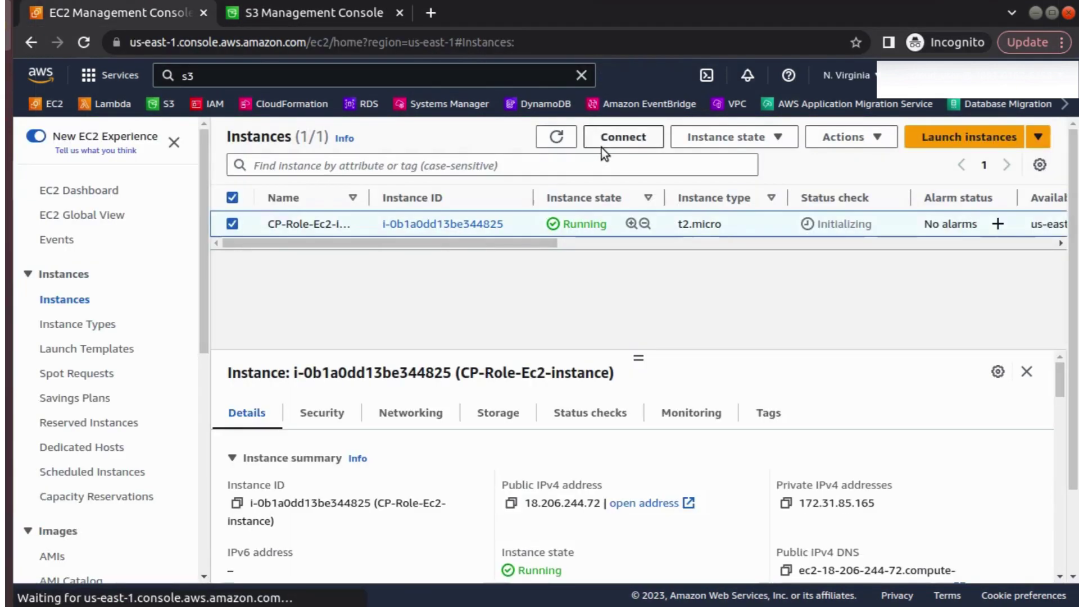
click(609, 145)
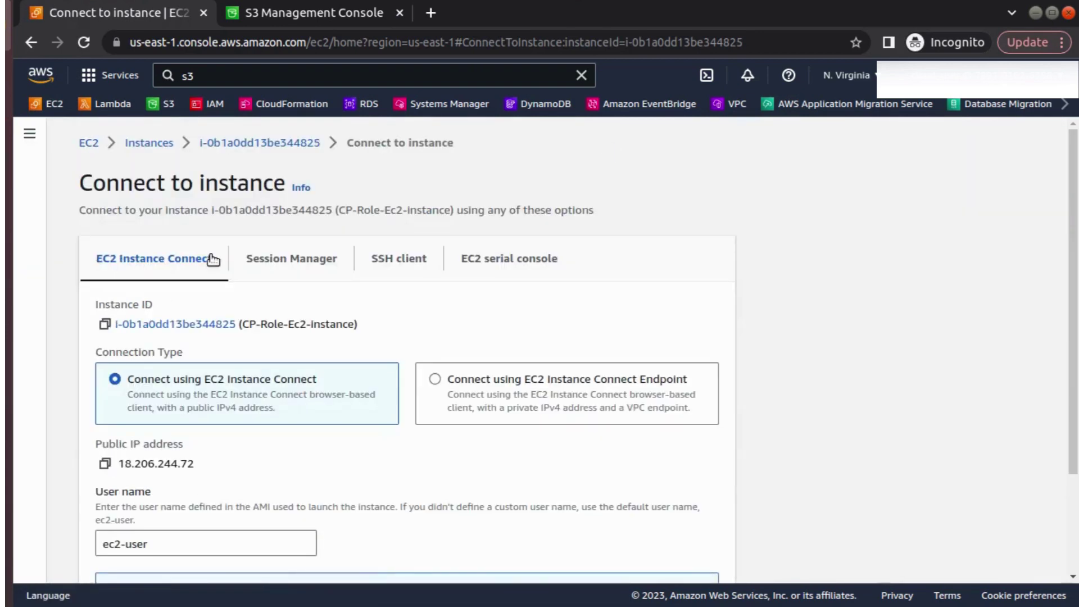
scroll(345, 360, down, 3)
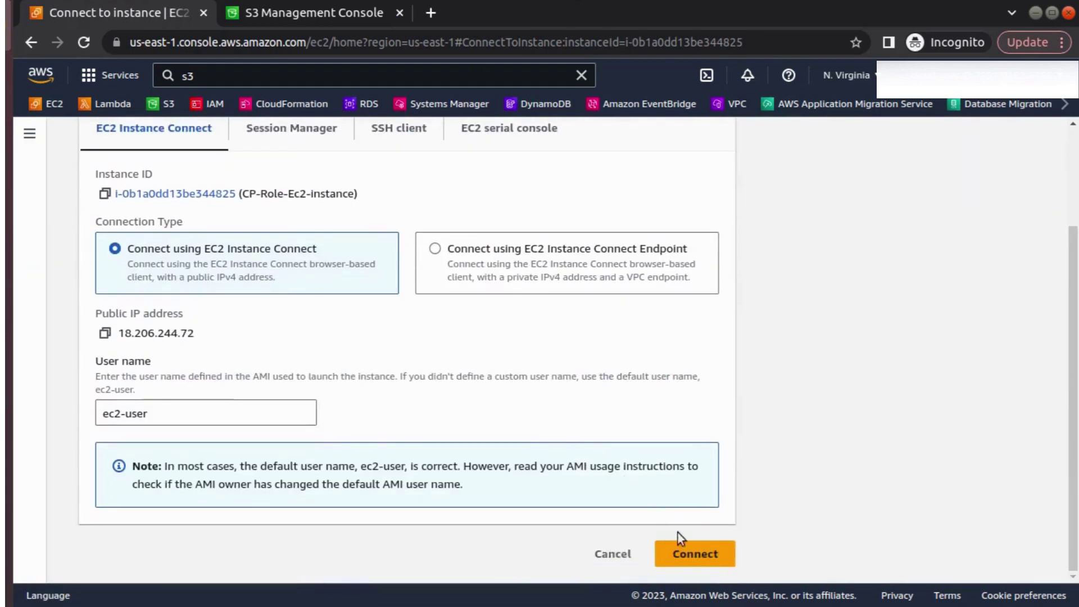
click(695, 557)
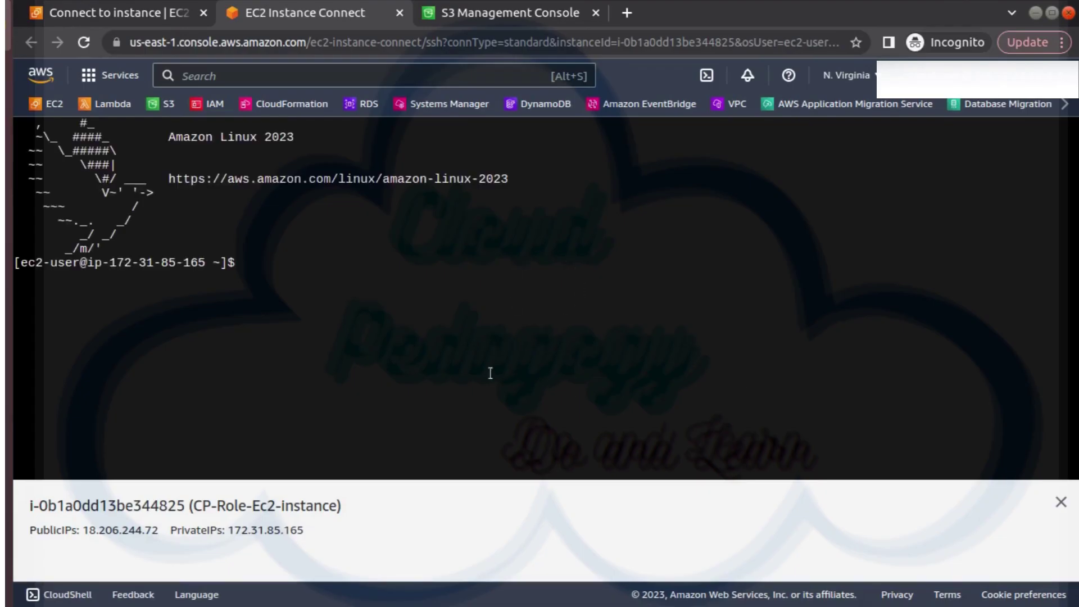
List the S3 buckets from the instance terminal with aws s3 ls
right_click(387, 305)
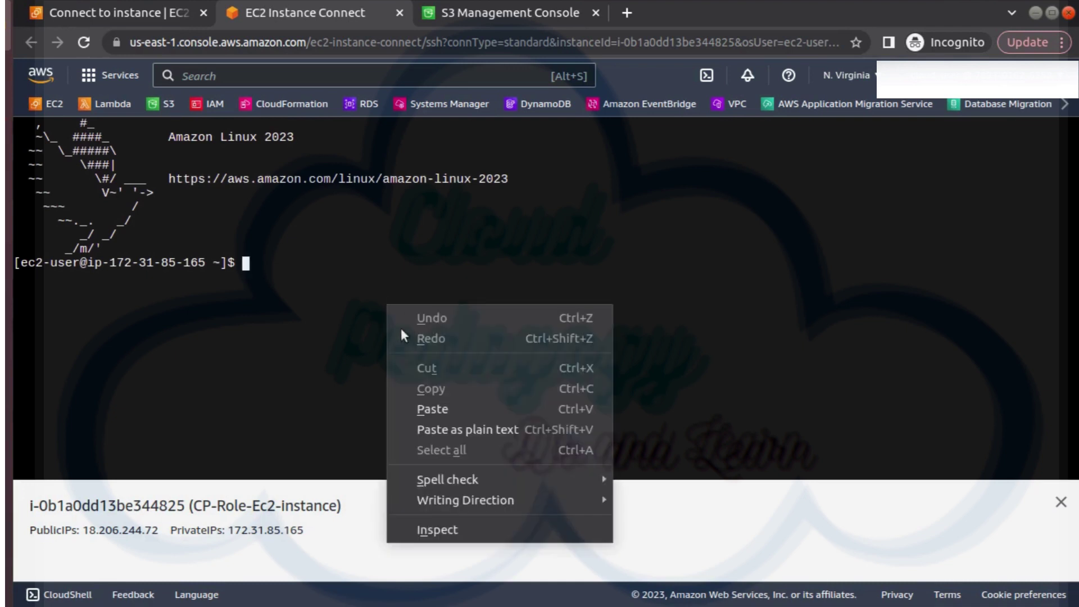
click(442, 408)
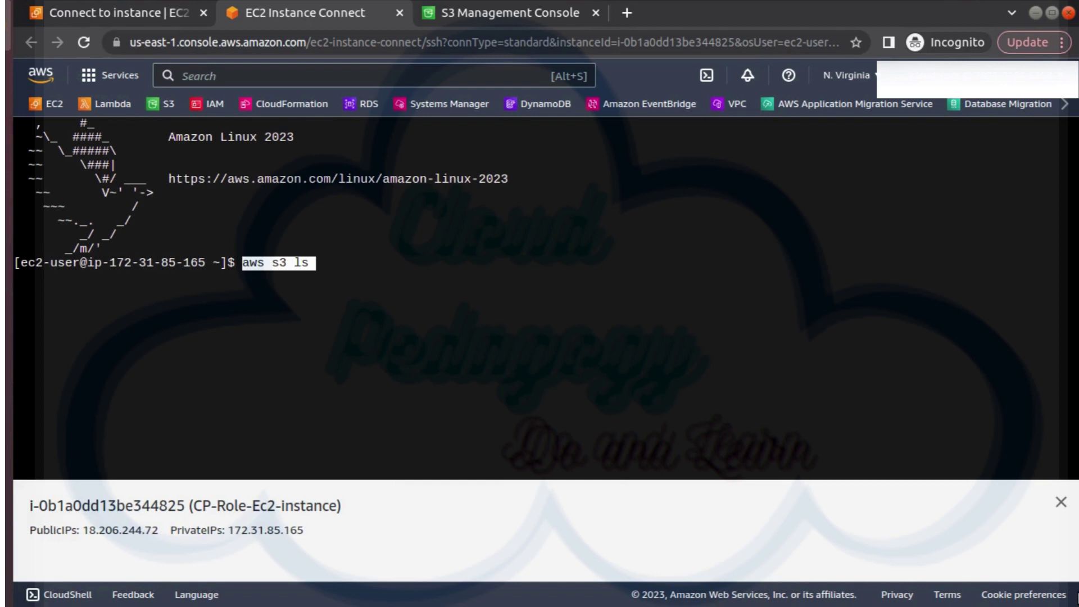
key(Return)
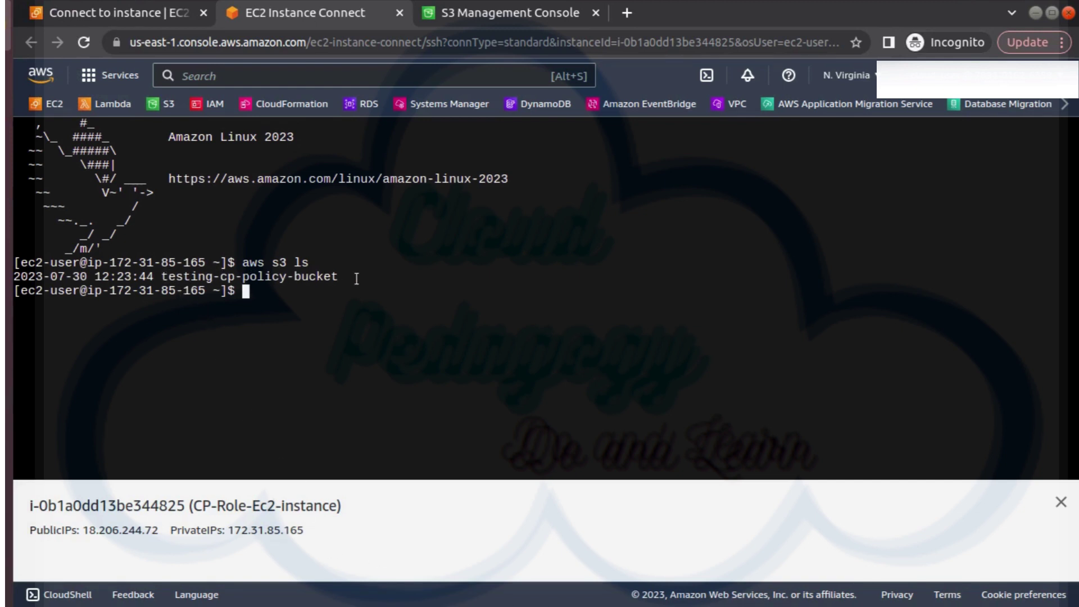
Echo "My Test file would like to store in S3 bucket" into test.txt and try copying it from /home/ec2-user to s3://testing-cp-policy-bucket
right_click(373, 296)
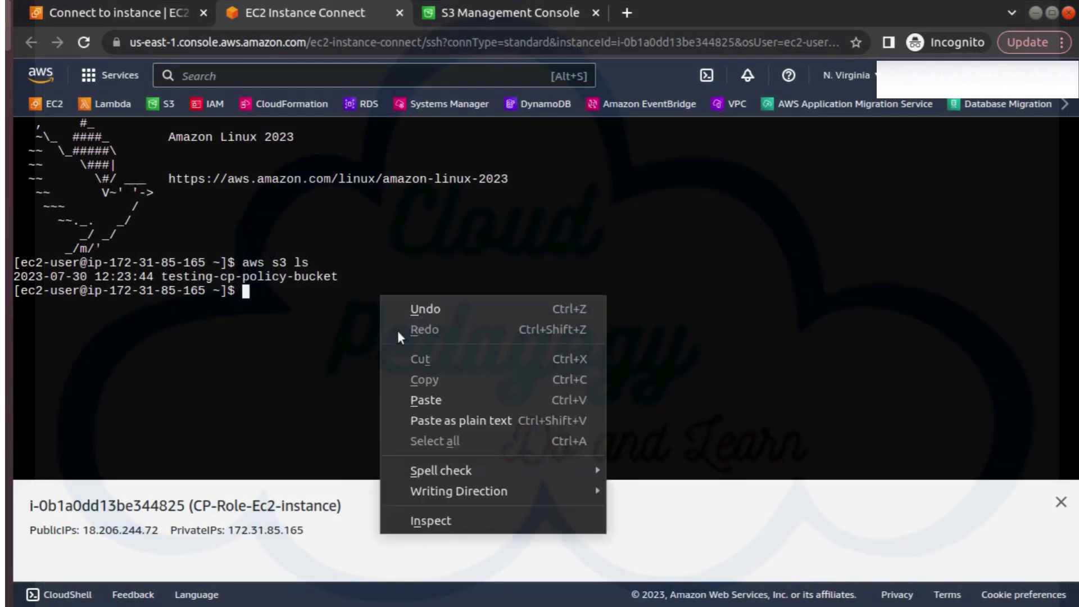
click(418, 400)
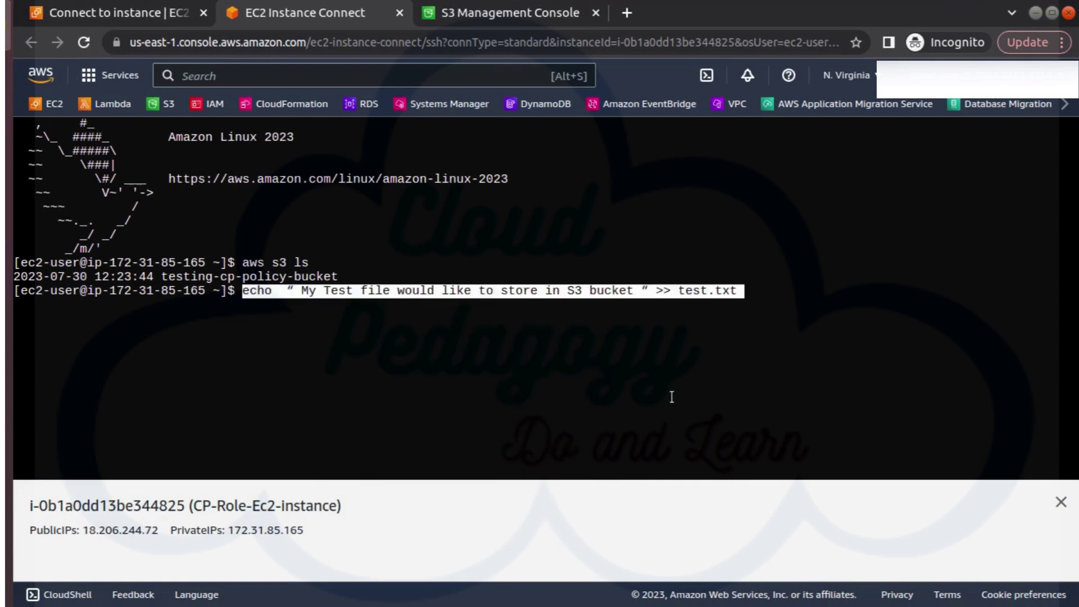
key(Return)
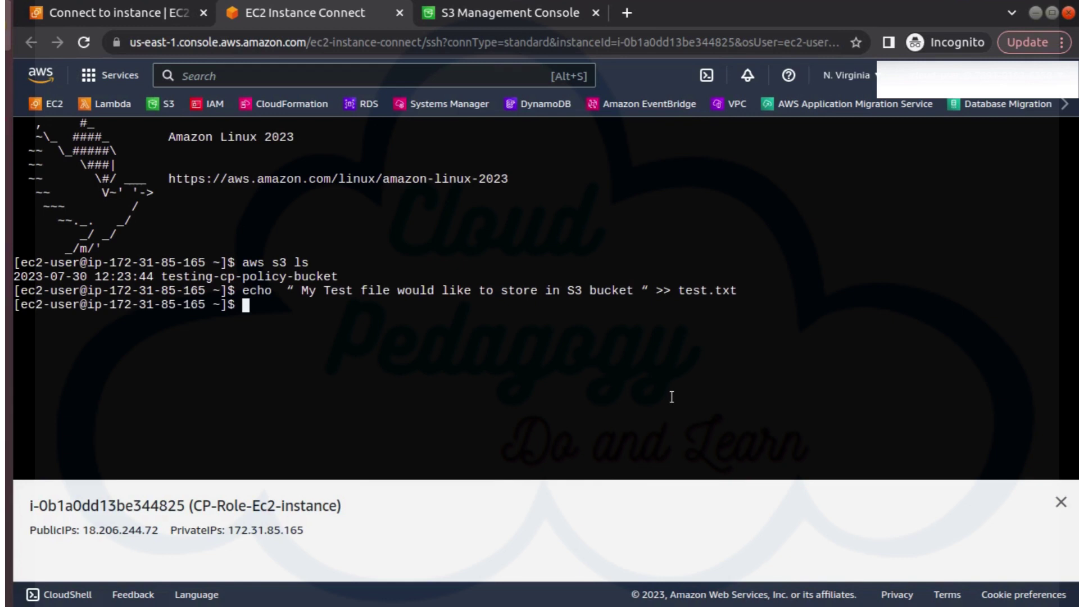
text(aws s3 cp /home/ec2-user/test.txt s3://testing-cp-policy-bucket)
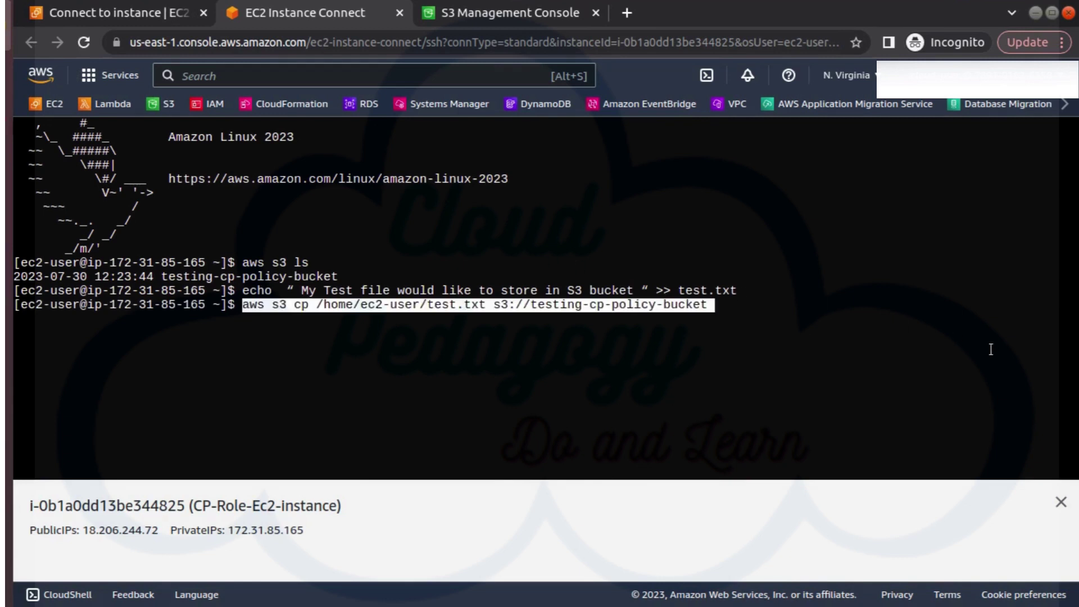
key(Return)
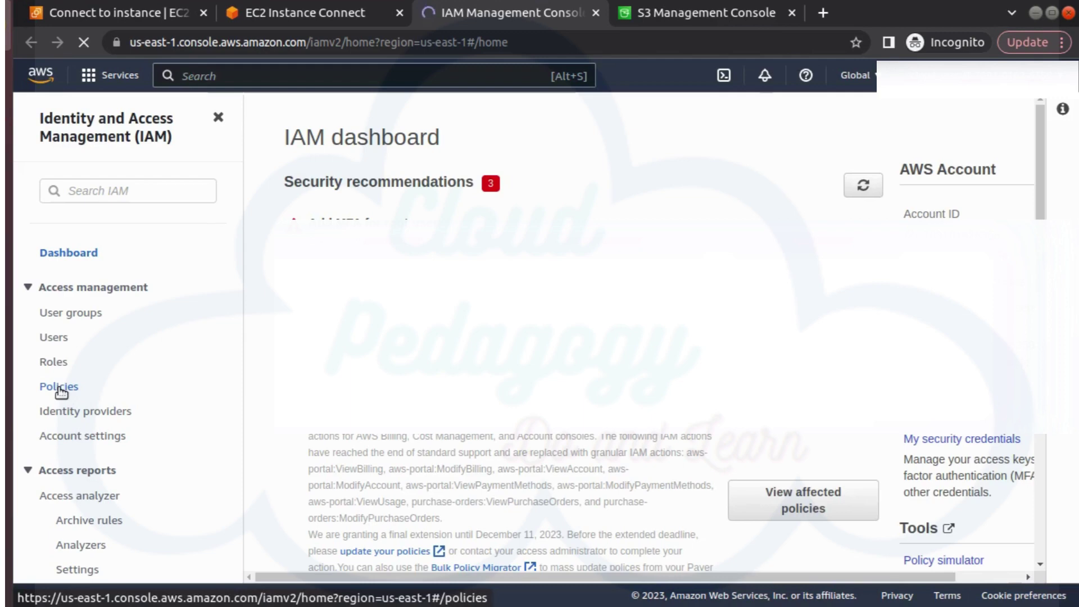
Find test-s3-read-policy among the IAM policies and open its permissions for editing
click(59, 387)
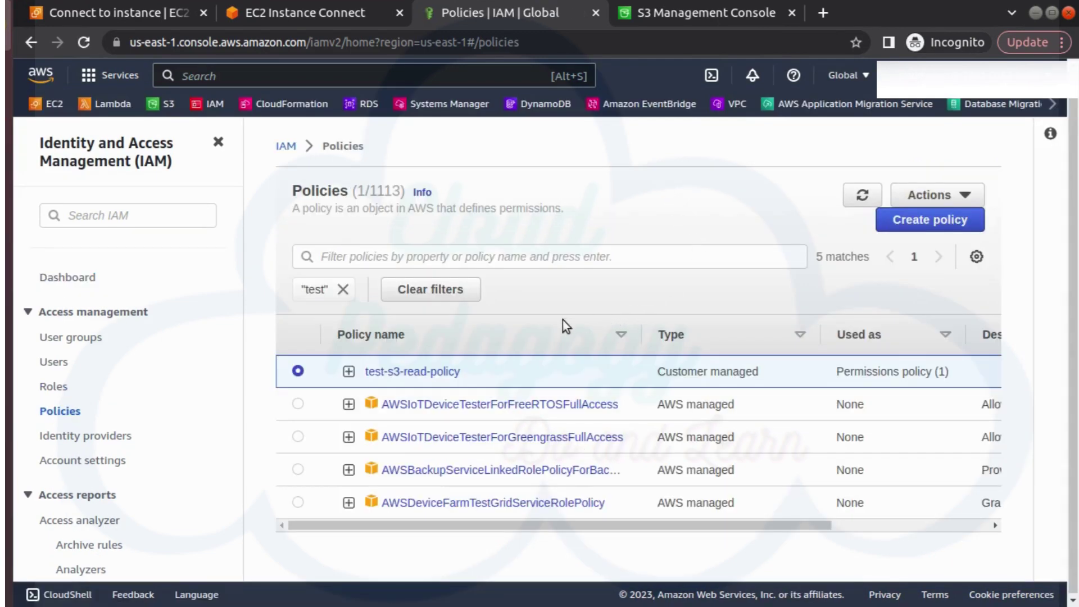
click(421, 372)
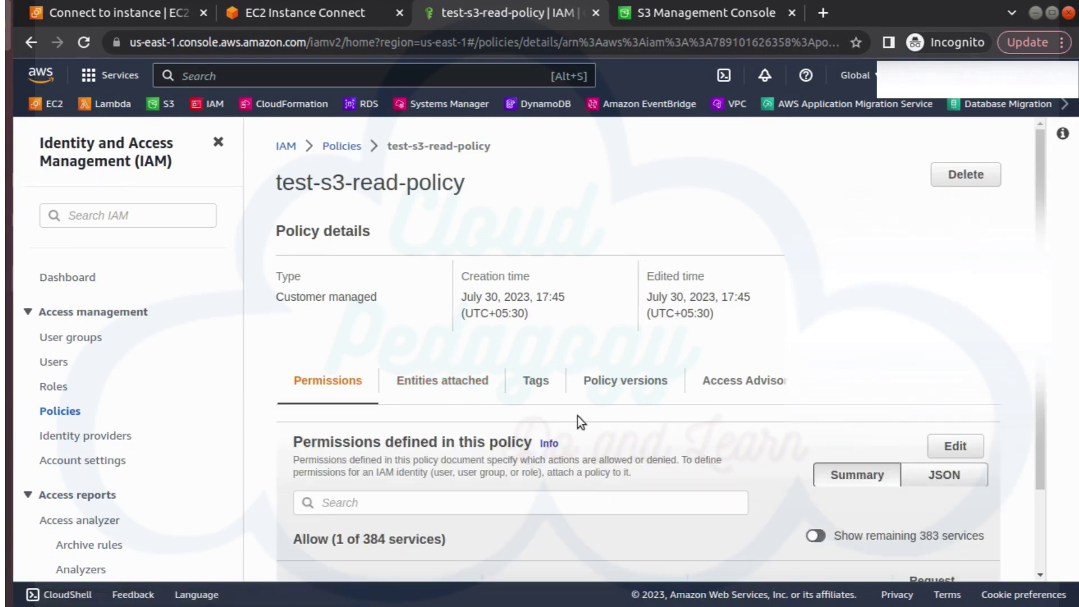
scroll(578, 416, down, 2)
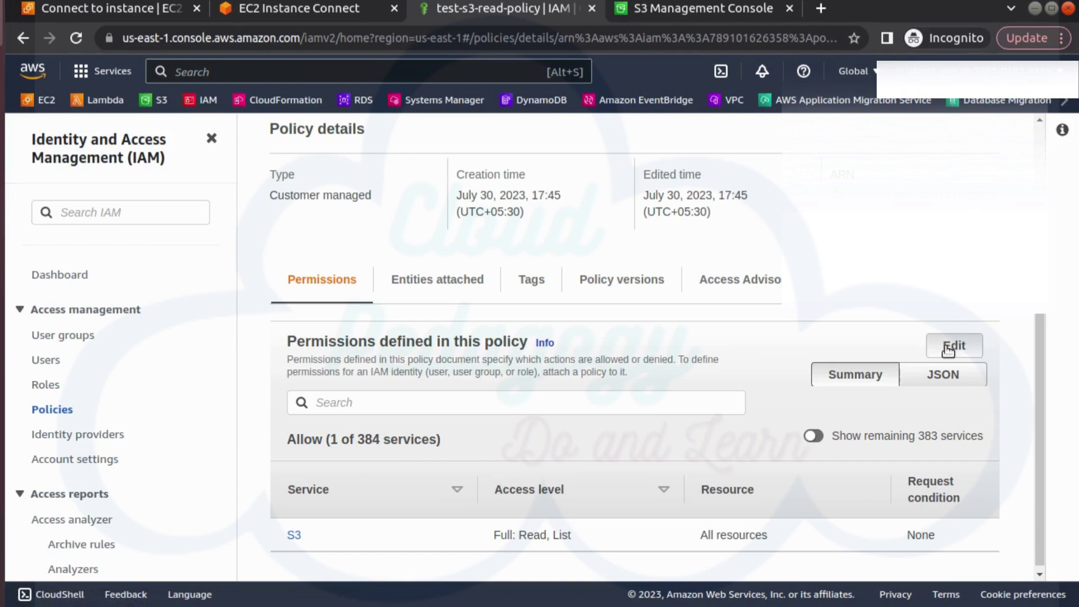
click(949, 348)
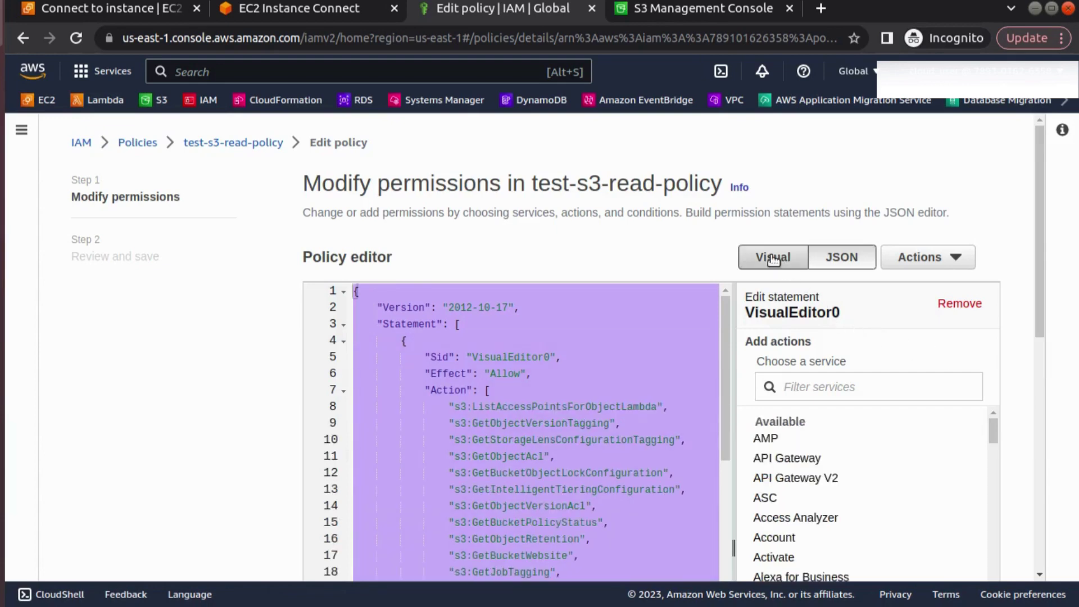
Allow all S3 write actions in test-s3-read-policy using the visual editor and save the changes as the default version
click(773, 258)
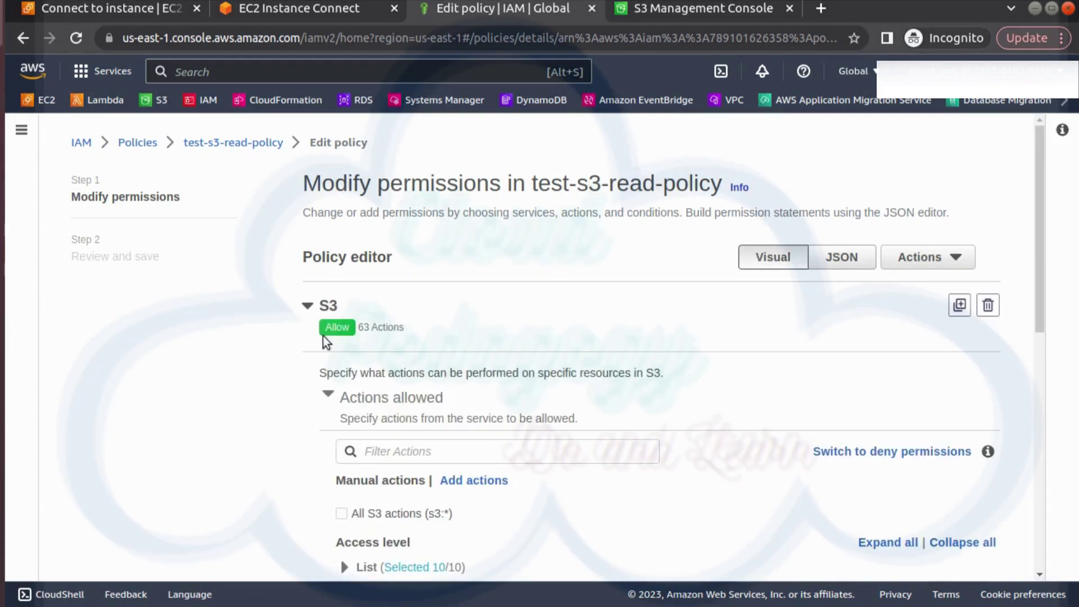
scroll(528, 458, down, 3)
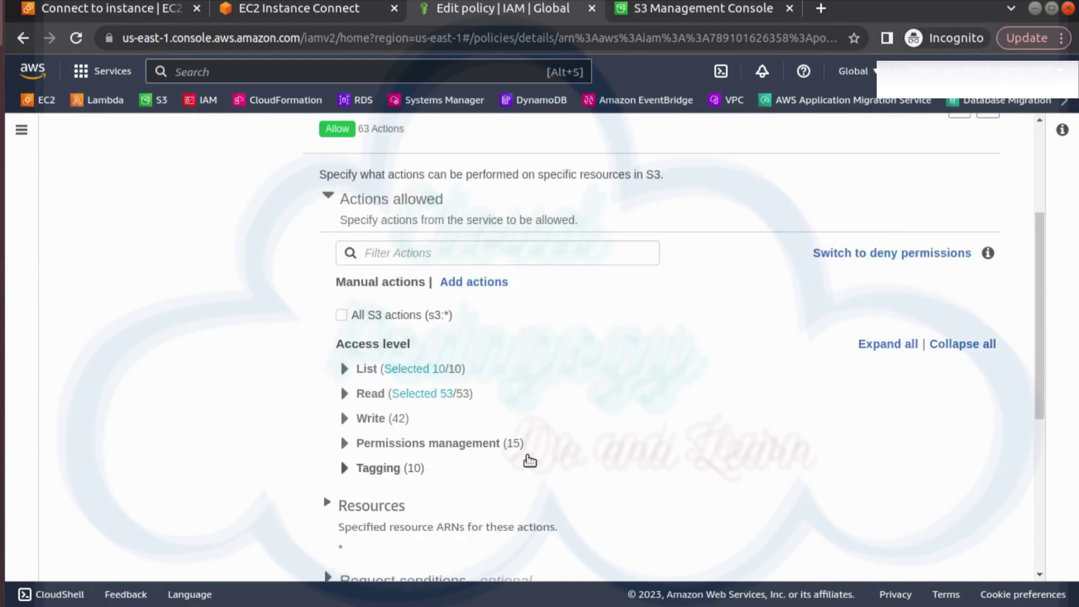
click(346, 419)
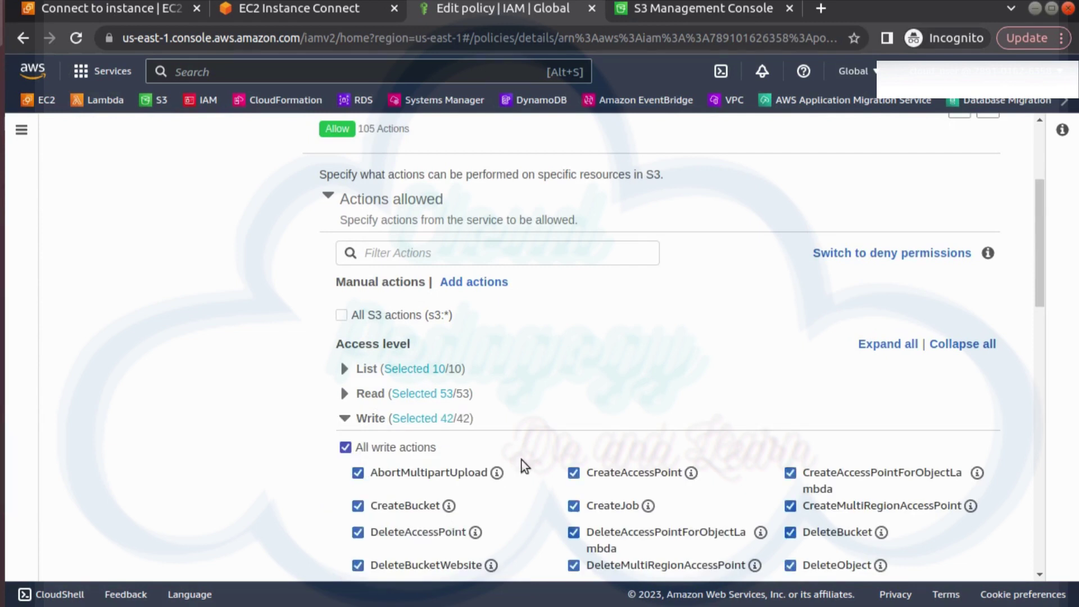
scroll(521, 461, down, 15)
click(964, 554)
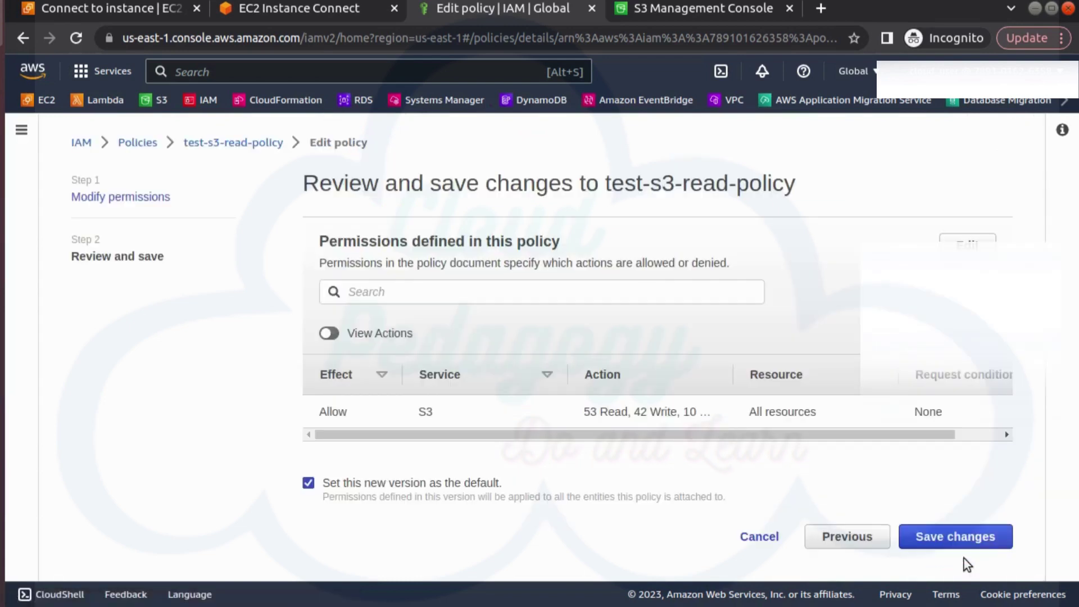
click(964, 535)
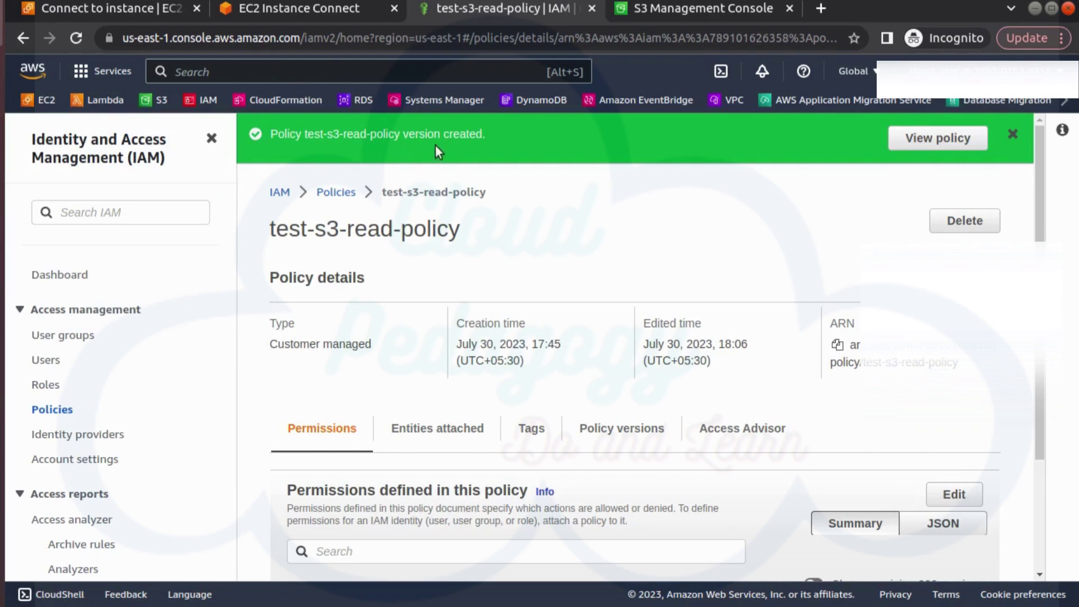
Return to the instance terminal and run aws s3 cp again to copy /home/ec2-user/test.txt to s3://testing-cp-policy-bucket
click(309, 12)
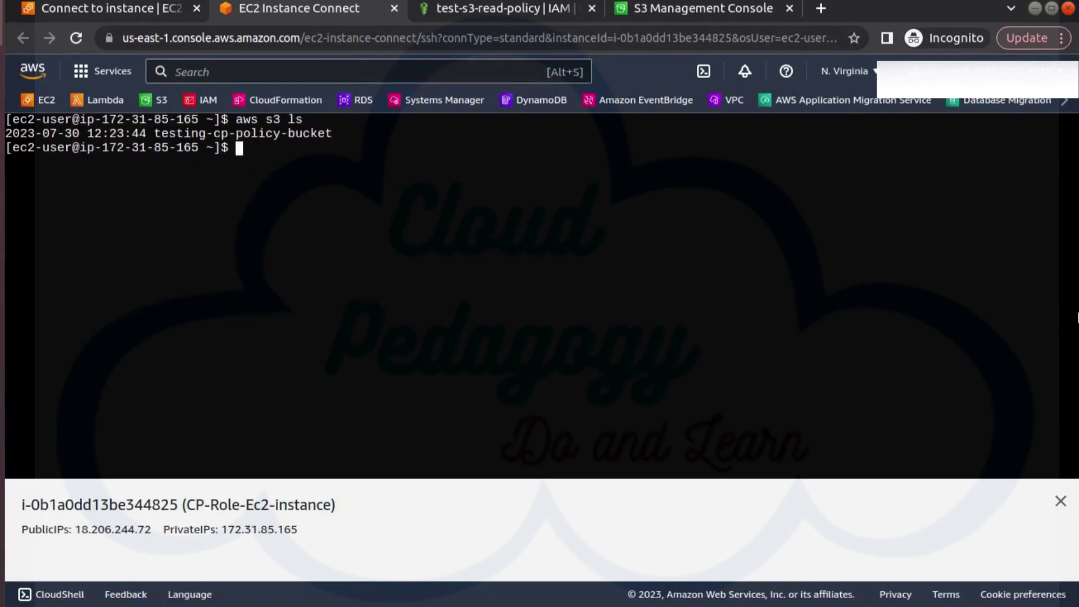
text(aws s3 cp /home/ec2-user/test.txt s3://testing-cp-policy-bucket)
key(Return)
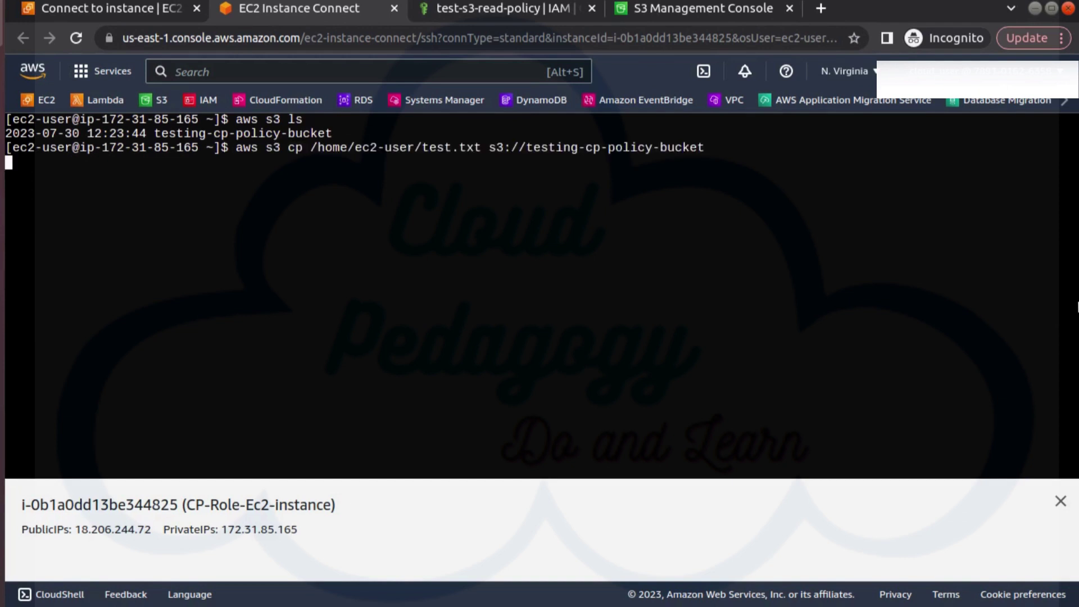